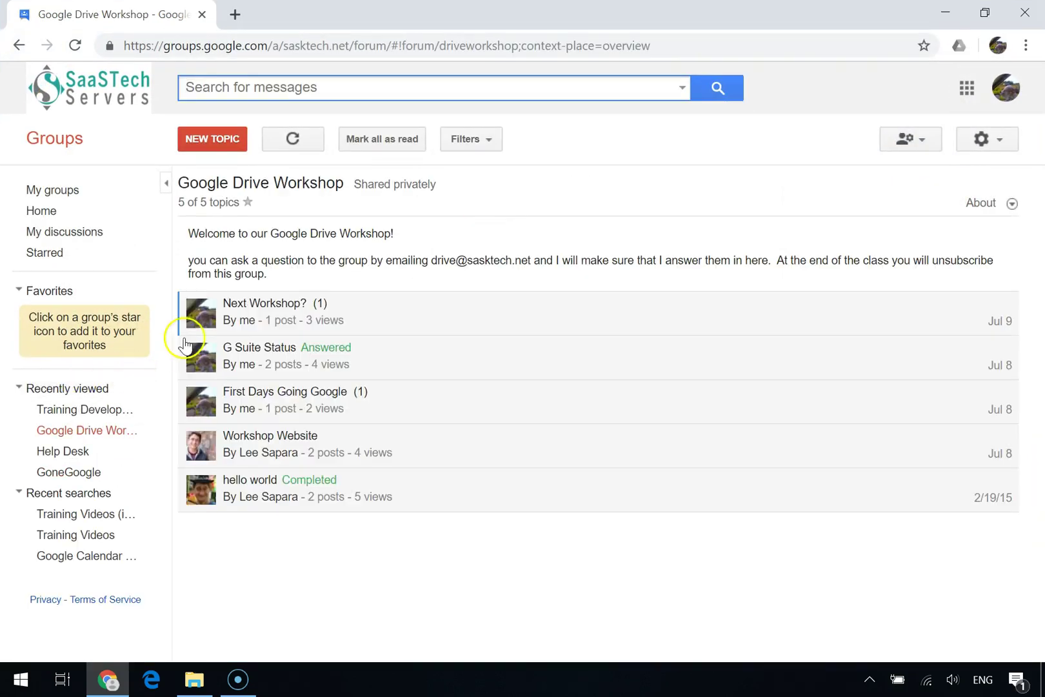
Step: Search the group's messages for 'workshop' and pick a suggested workshop topic
left_click(243, 90)
type("w")
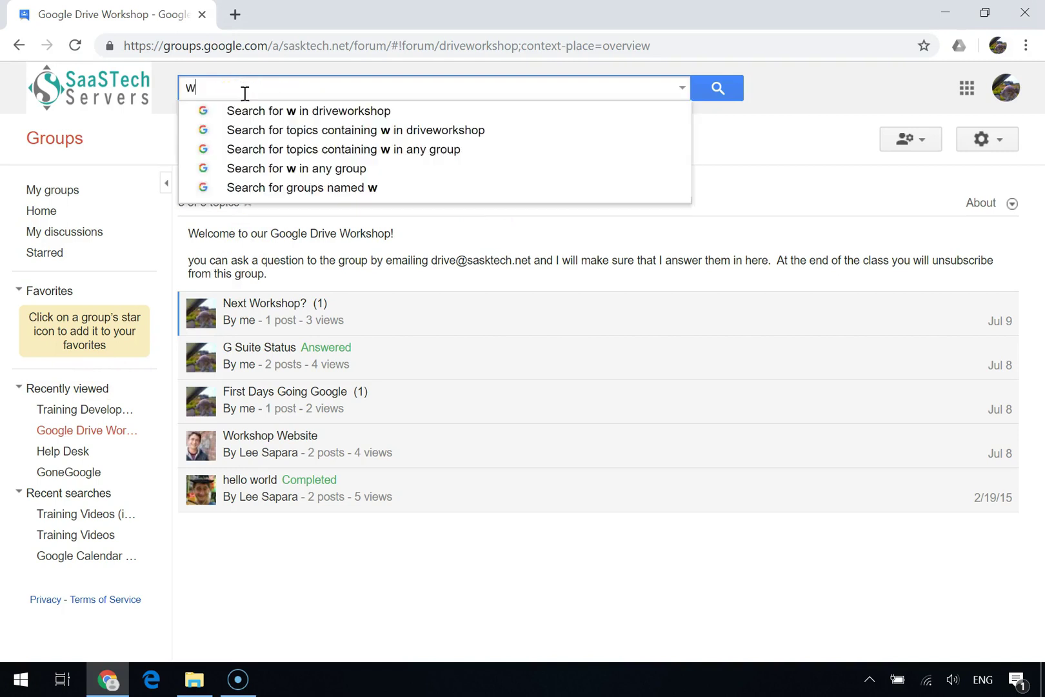
type("orks")
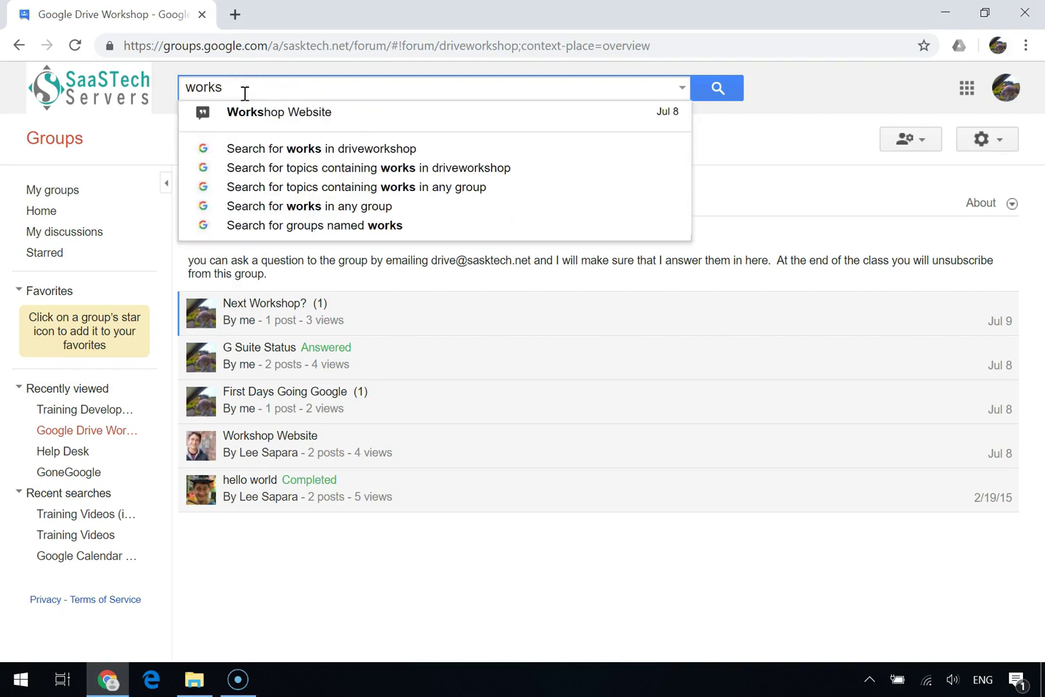
type("hop")
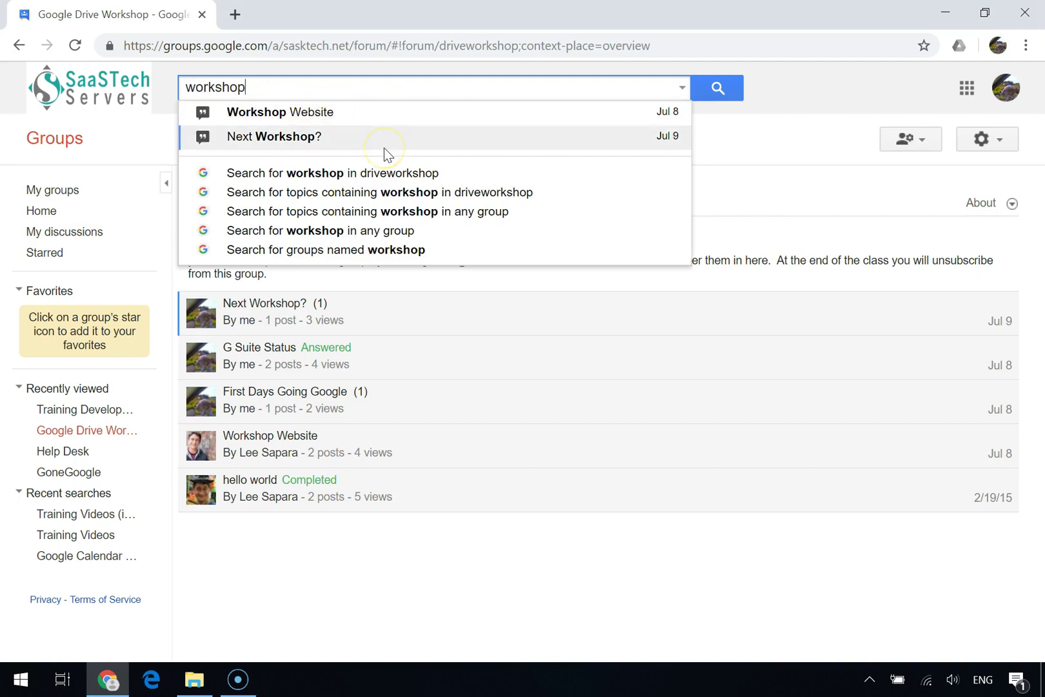
left_click(379, 209)
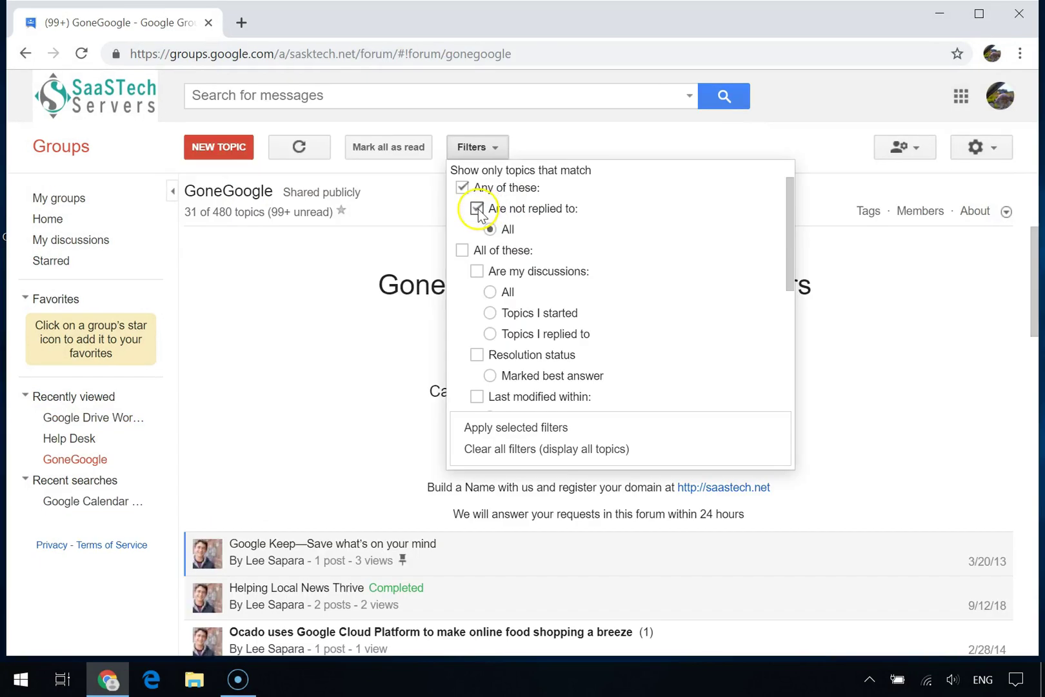
left_click(476, 333)
left_click(467, 429)
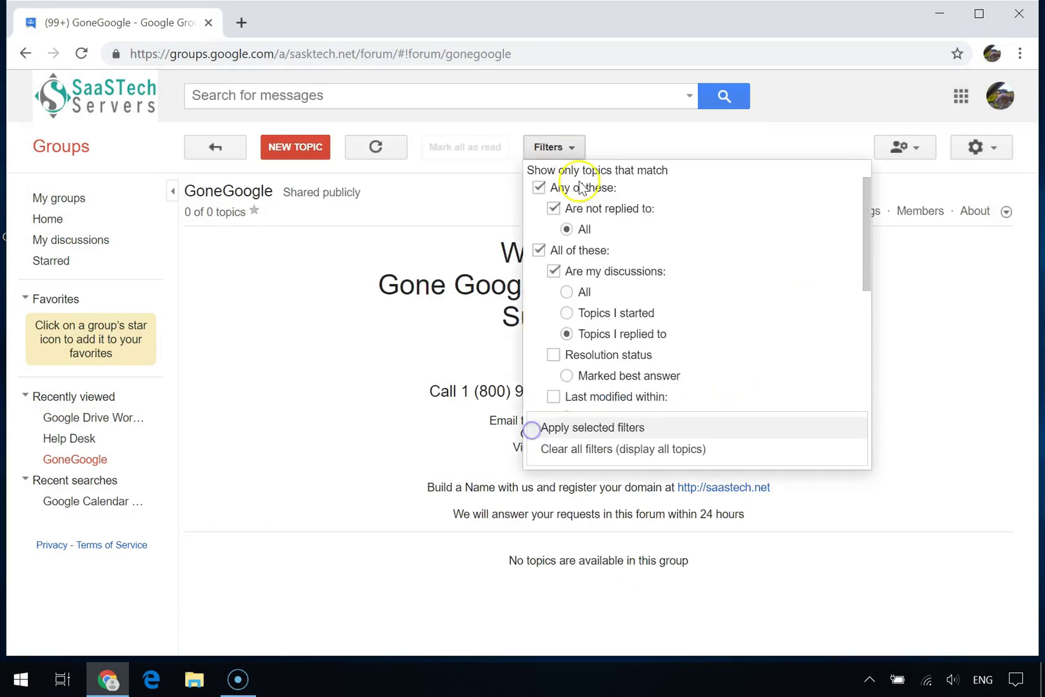
left_click(566, 292)
left_click(637, 426)
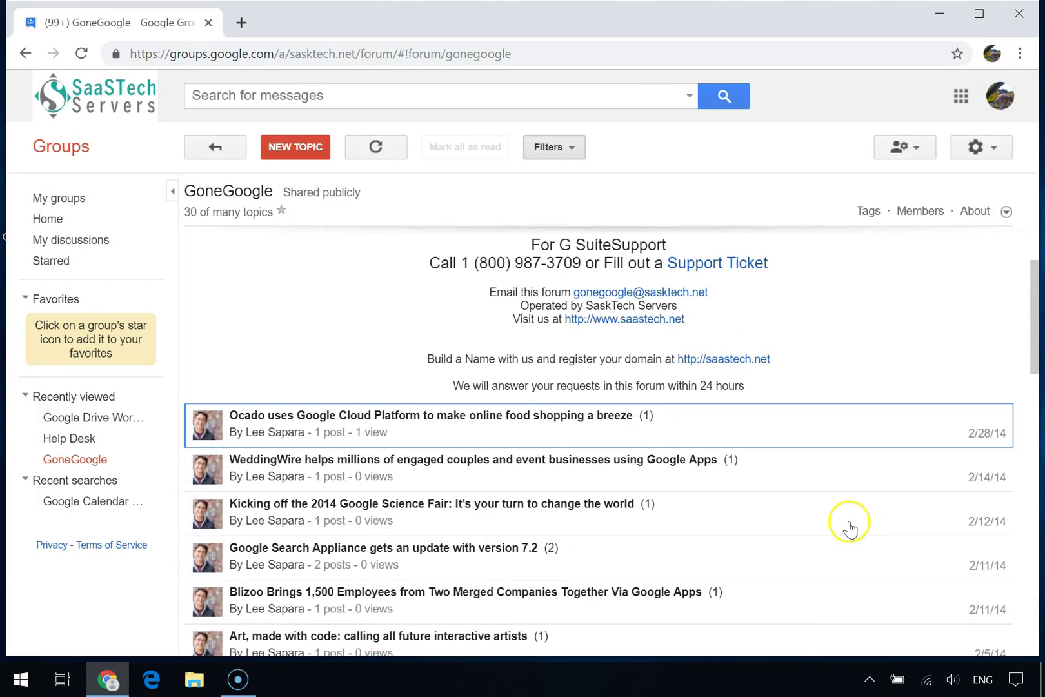
scroll(816, 366, "up", 2)
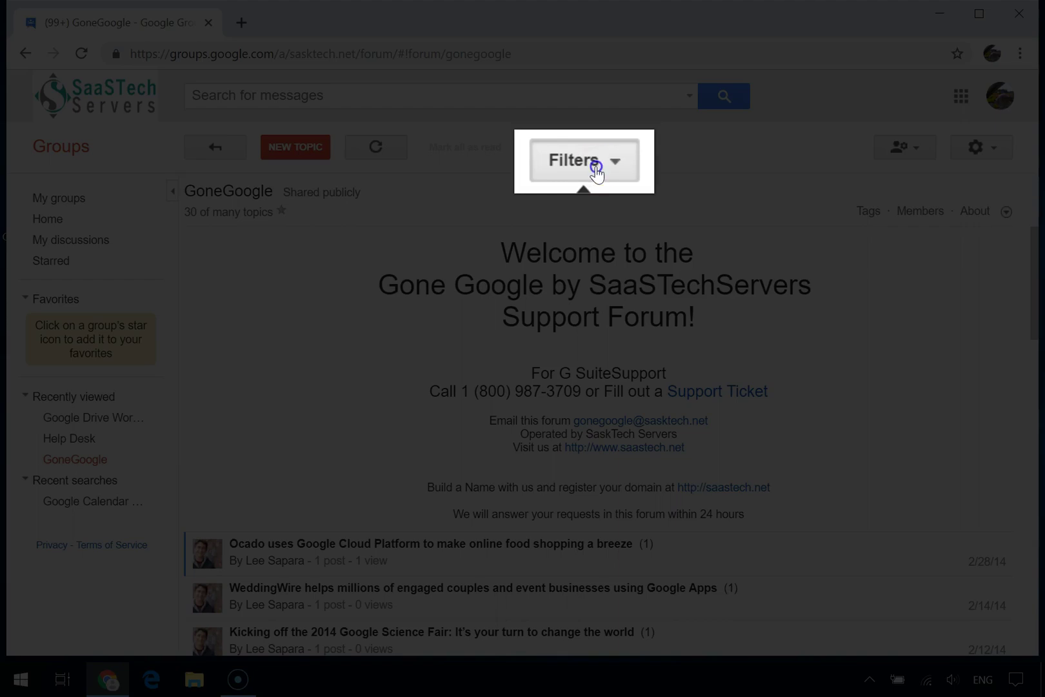
left_click(568, 153)
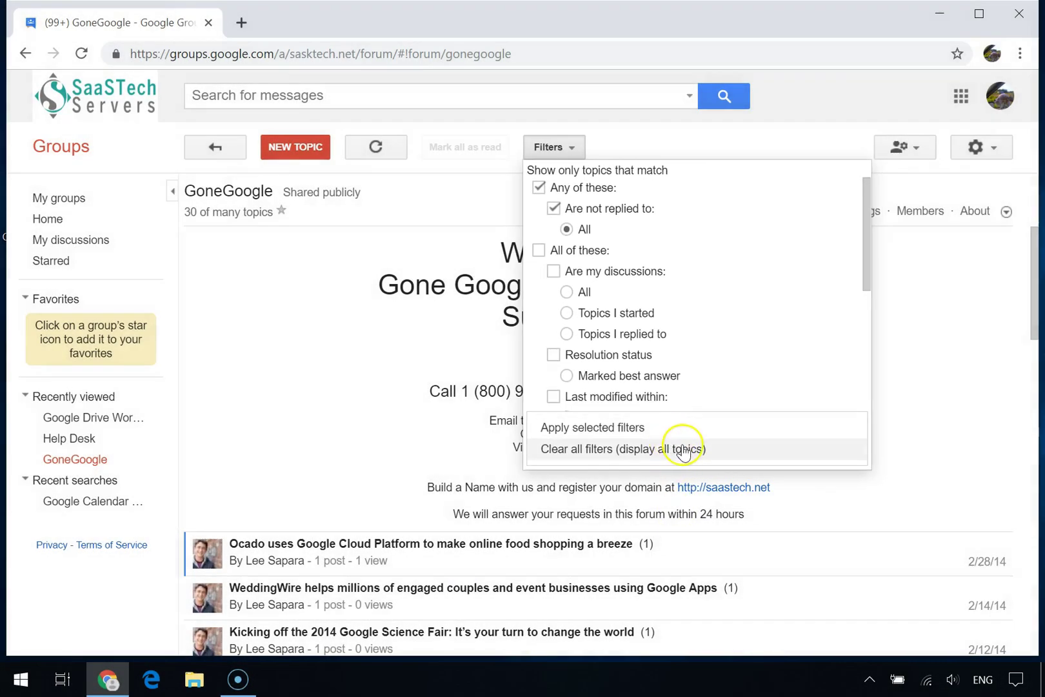
left_click(674, 449)
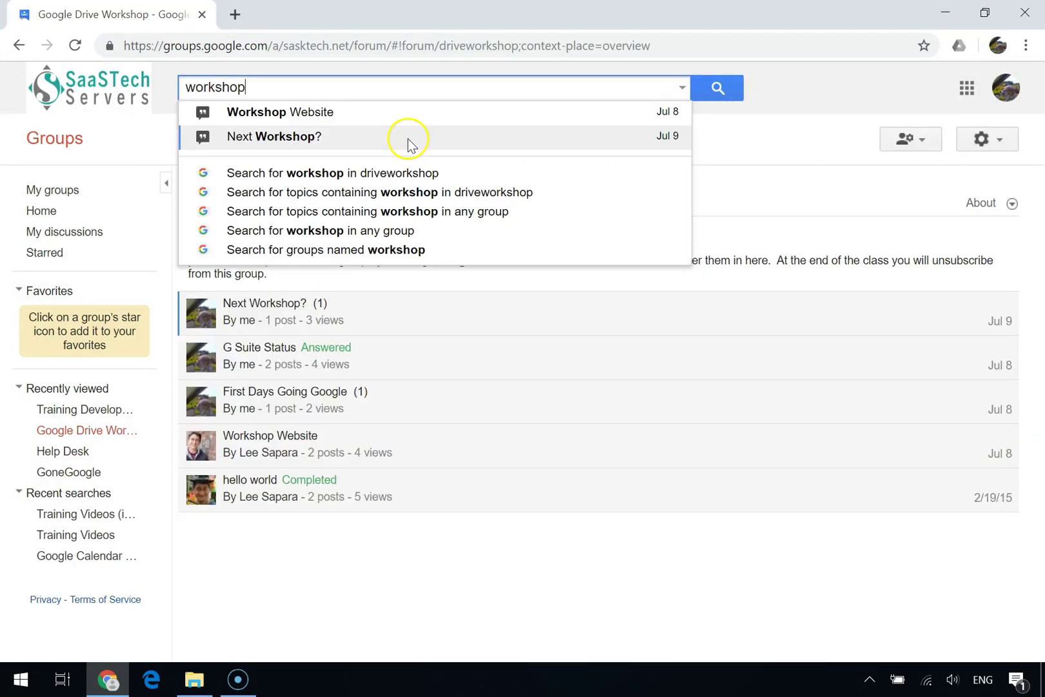
Step: Star the Workshop Website post and view the Starred topics list
left_click(408, 138)
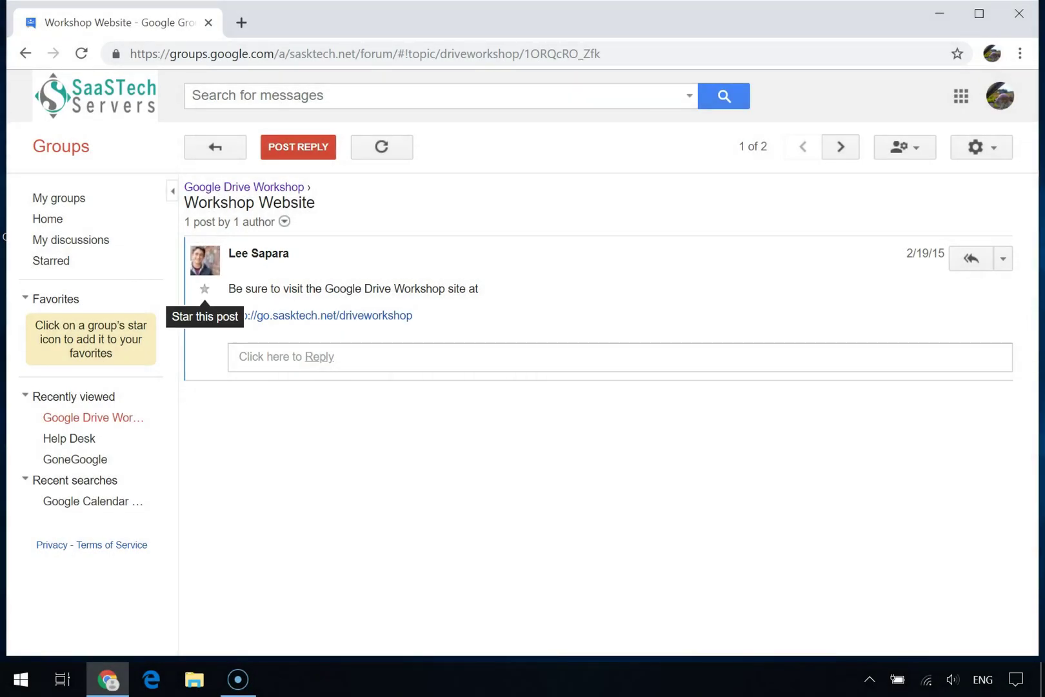
left_click(204, 290)
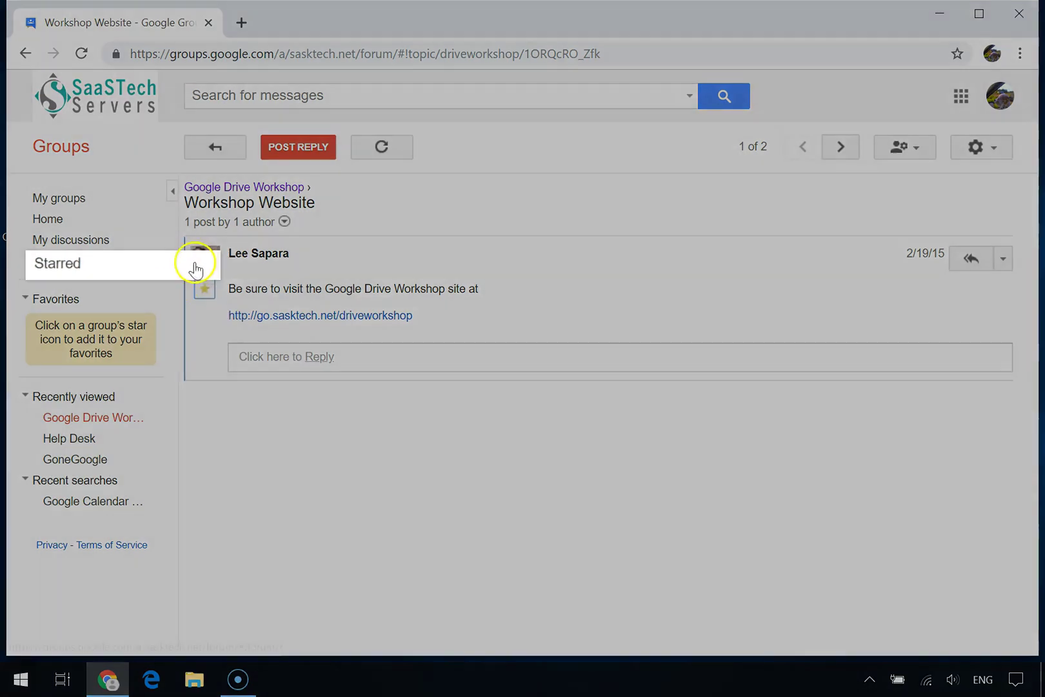
left_click(62, 261)
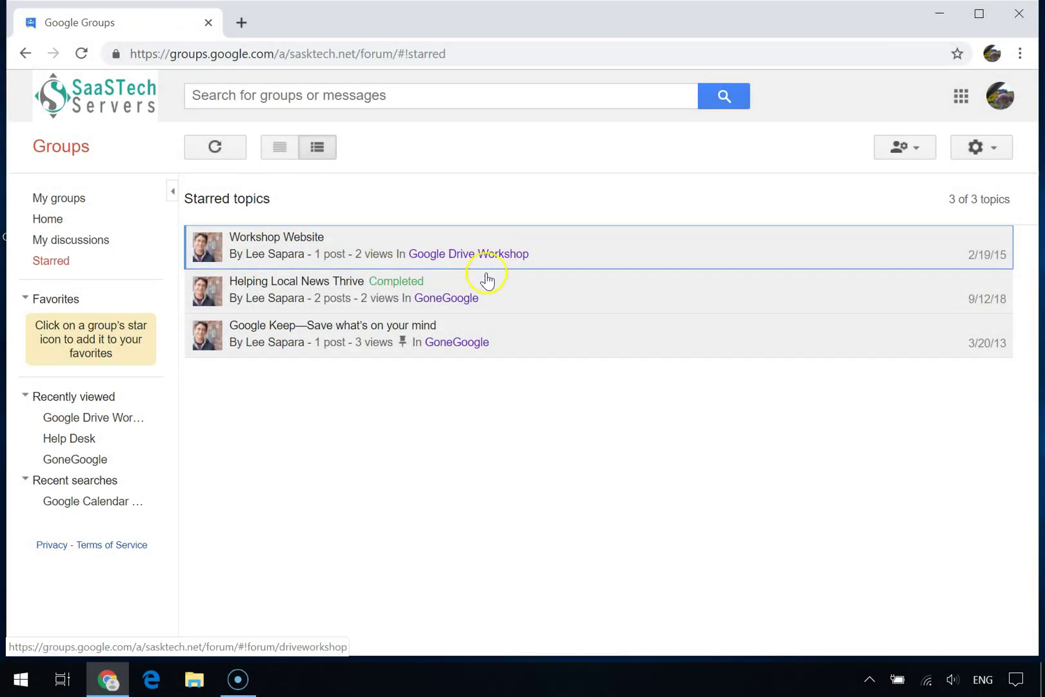
left_click(496, 364)
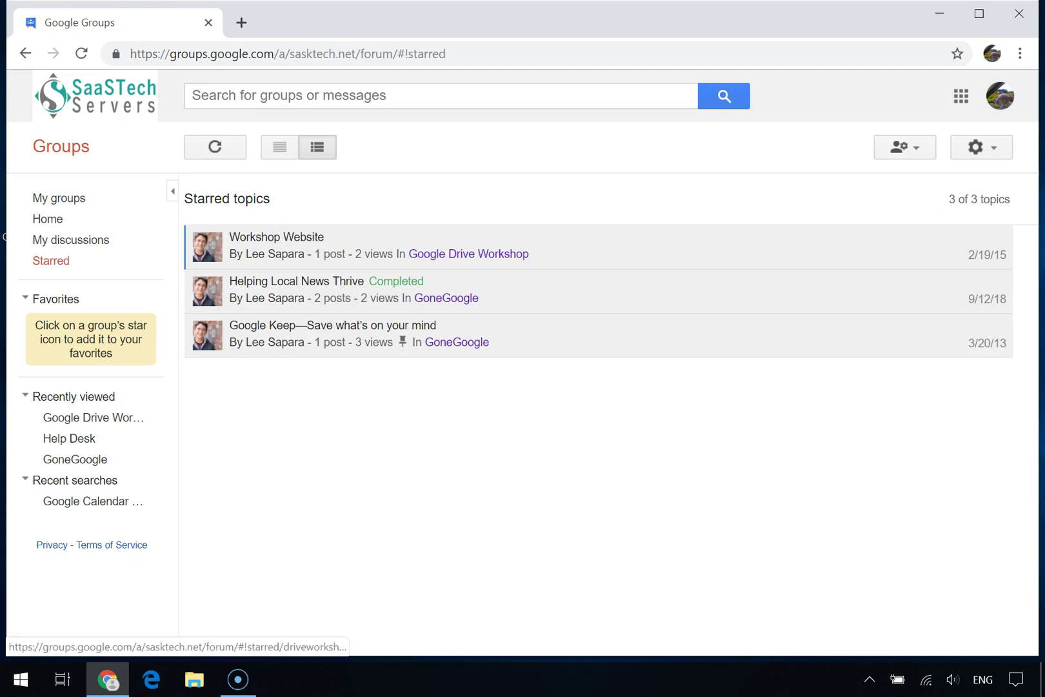
Step: Open the starred Workshop Website topic and its go.sasktech.net/driveworkshop link in a new tab
left_click(280, 237)
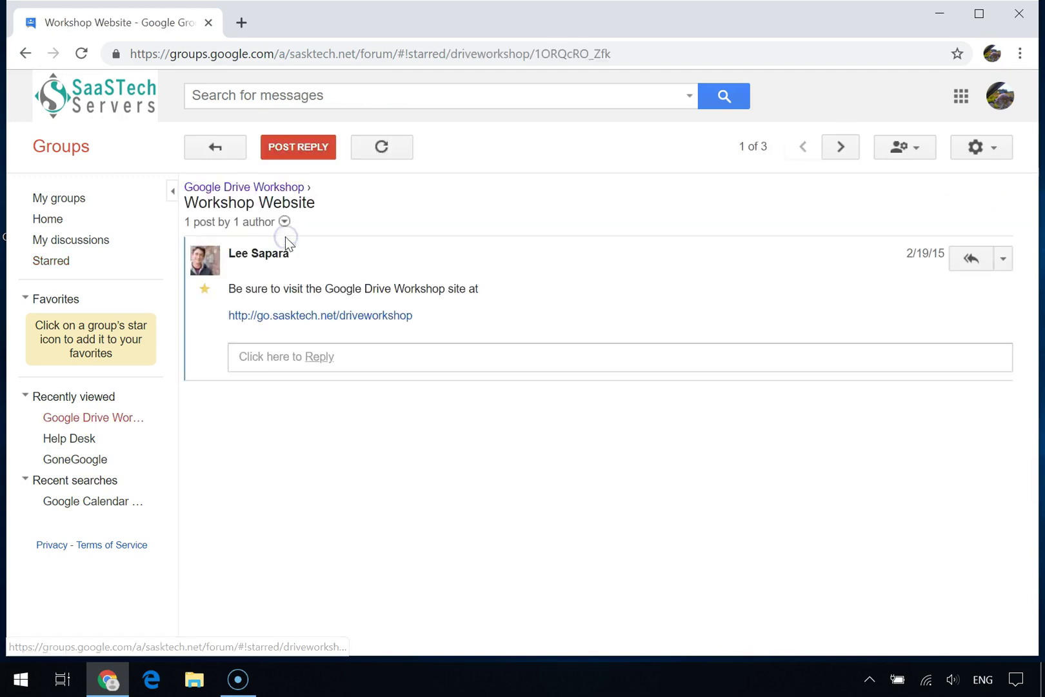
left_click(348, 319)
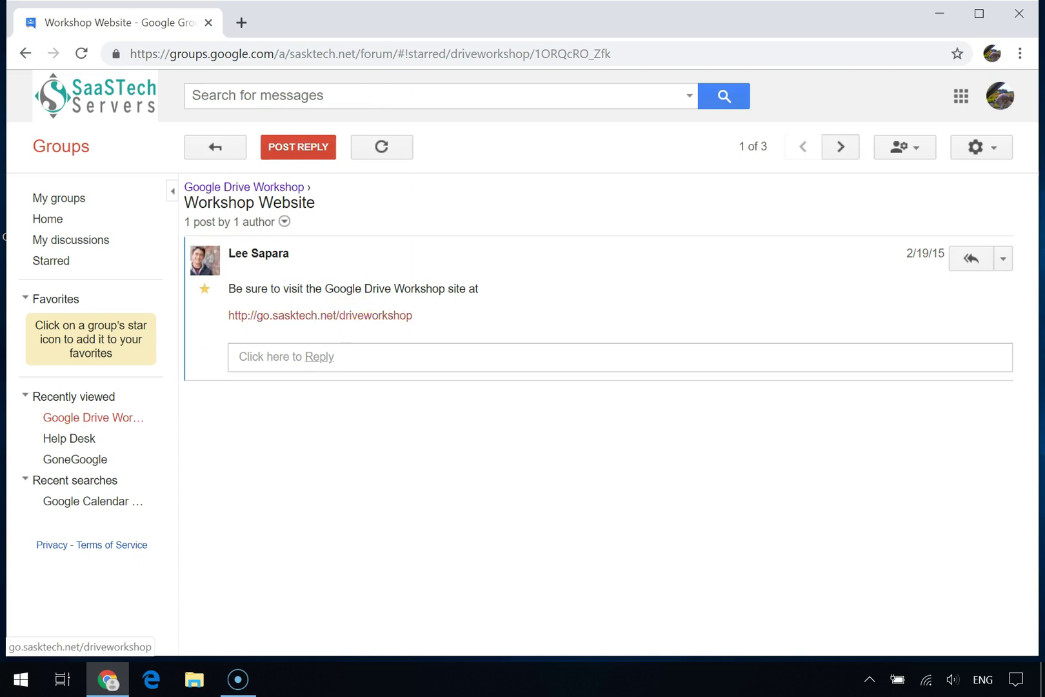
left_click(349, 316, "ctrl")
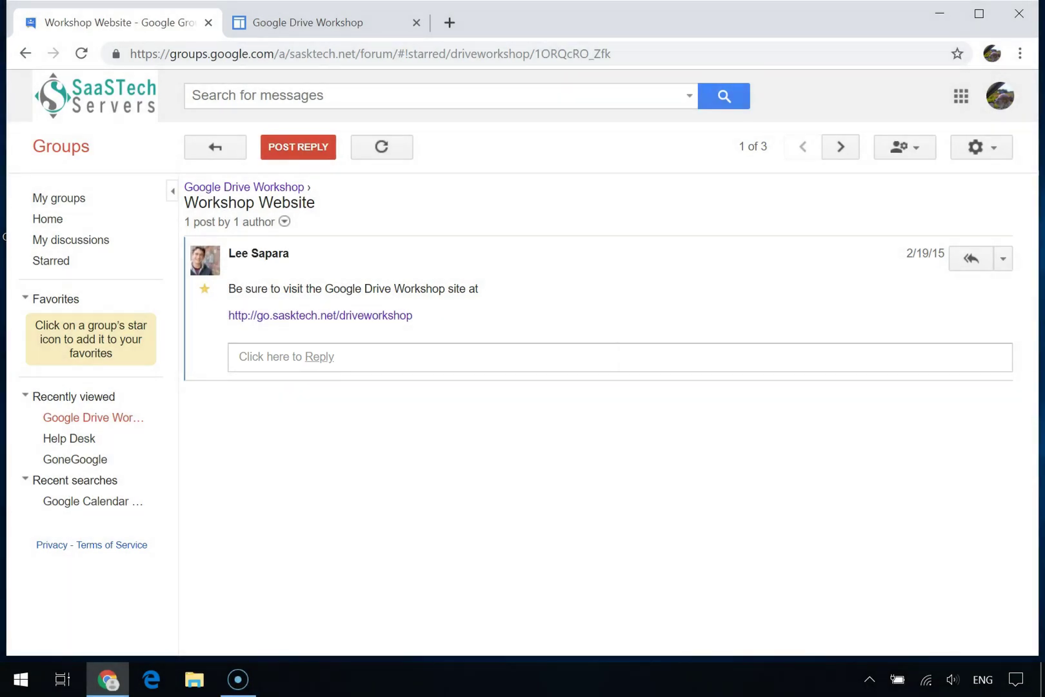
Step: Post the reply 'It works great!! Thanks' under the Workshop Website post
left_click(320, 357)
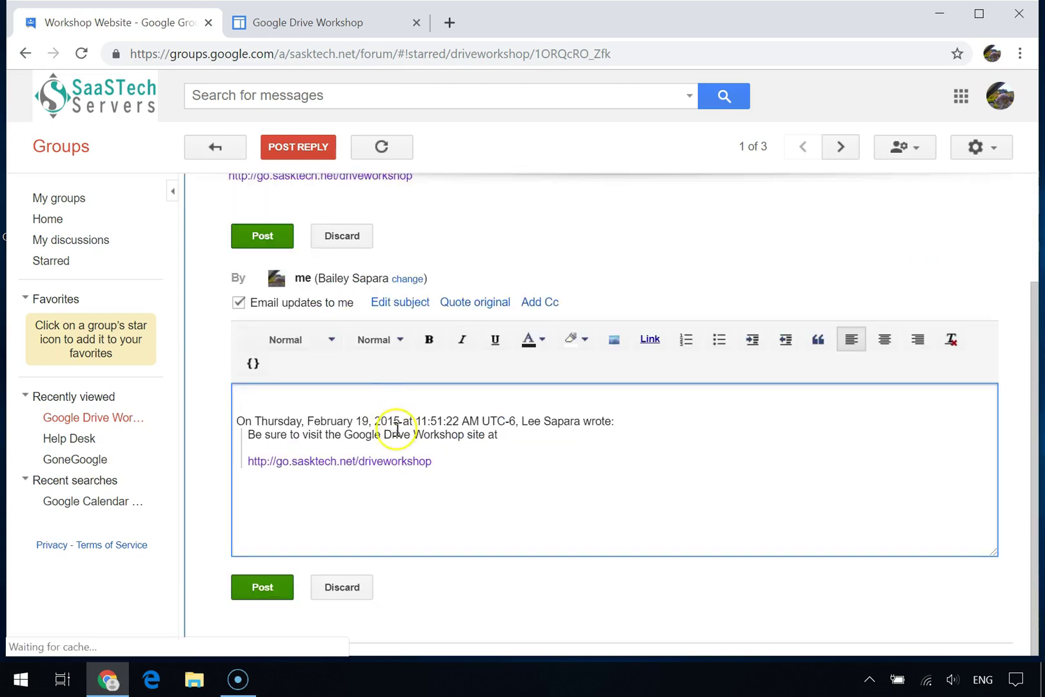
type("It")
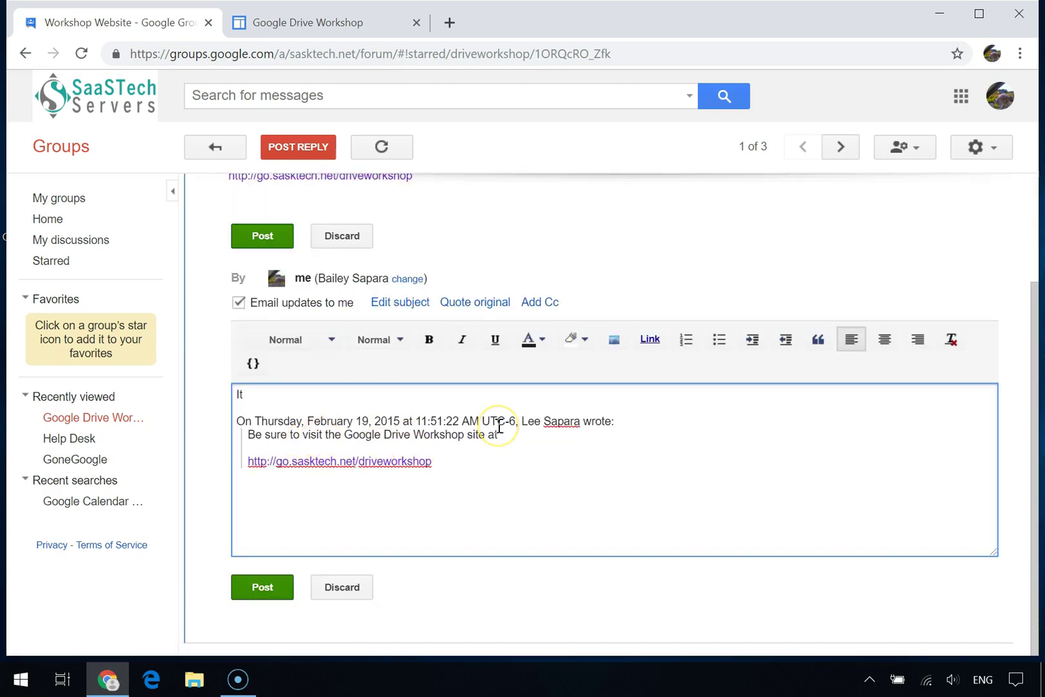
type(" works great!! ")
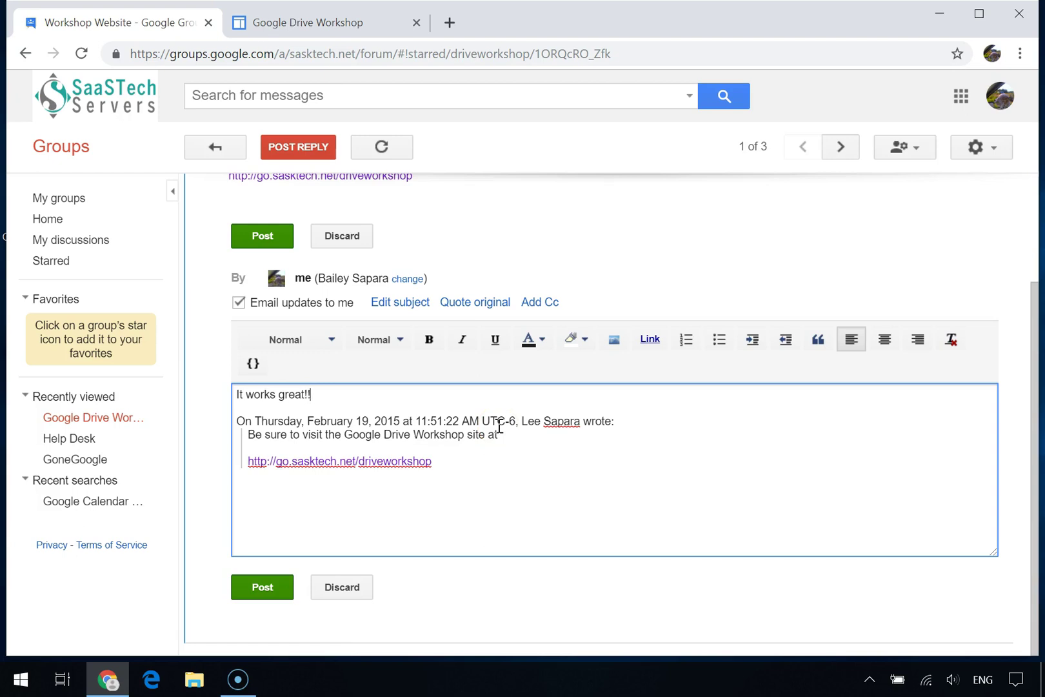
type("Thanks")
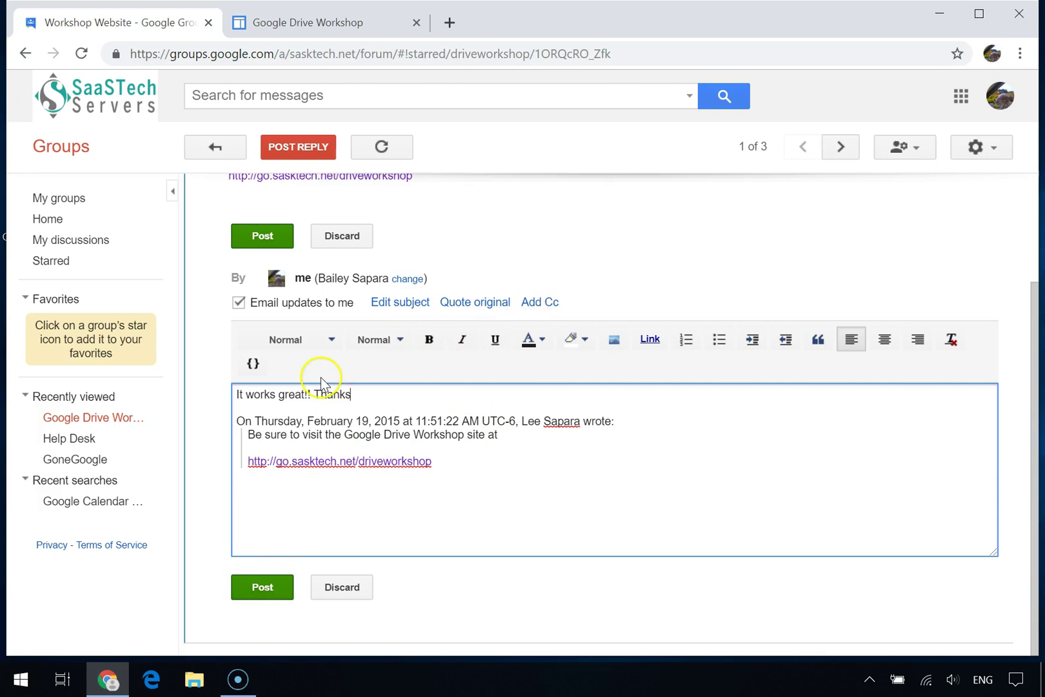
left_click(263, 588)
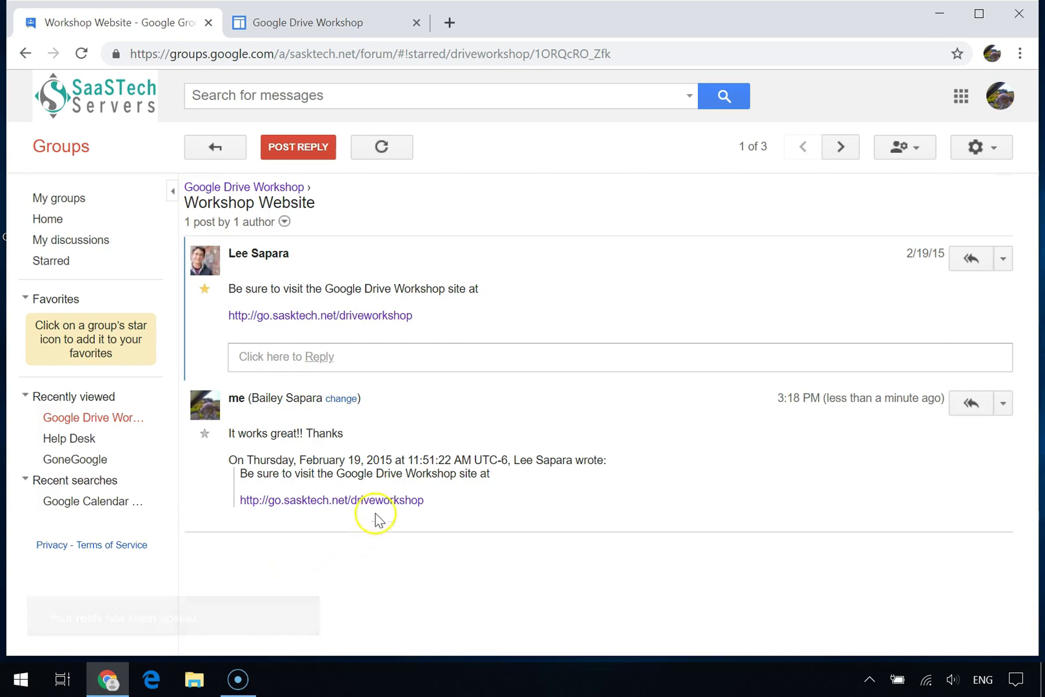
Step: Start a new Gmail message addressed to the Google Drive Workshop group
left_click(259, 188)
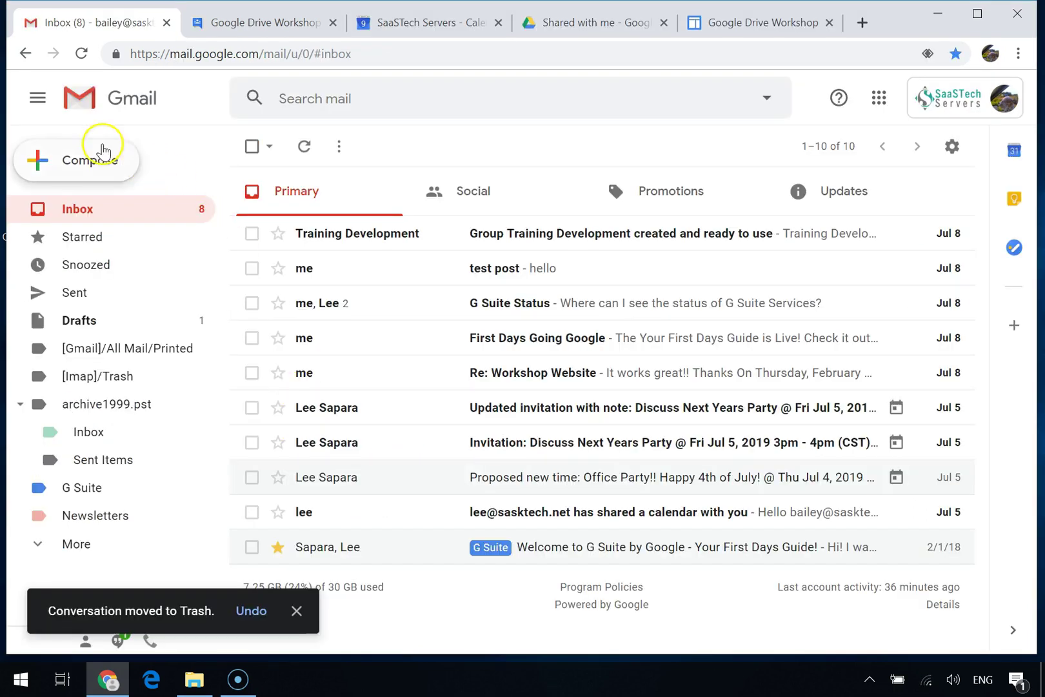
left_click(102, 150)
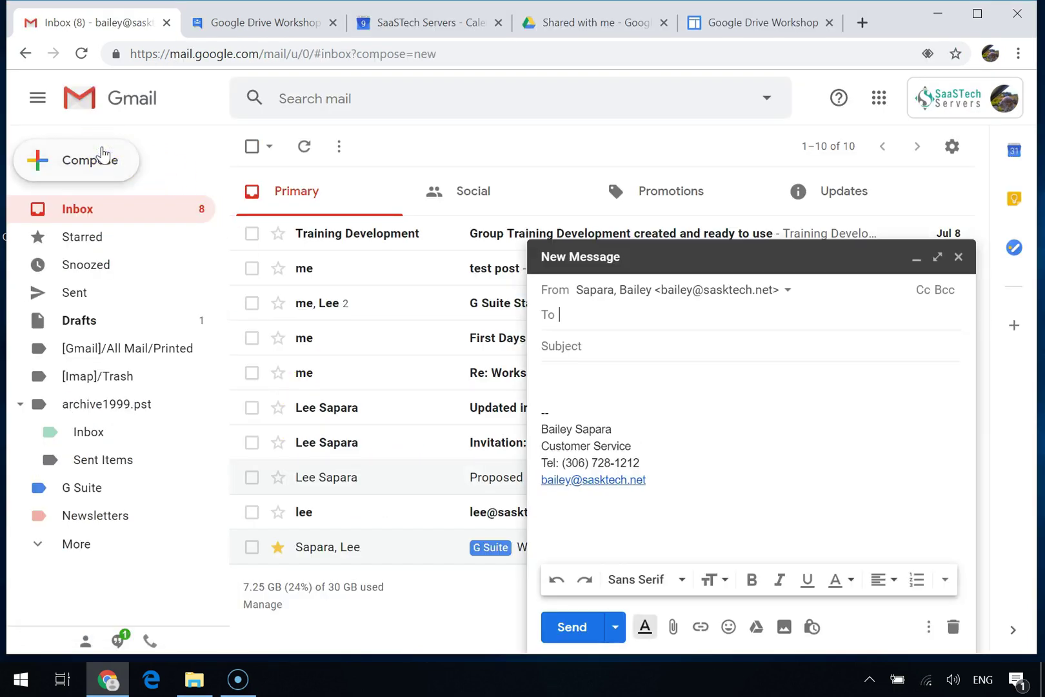
type("Google")
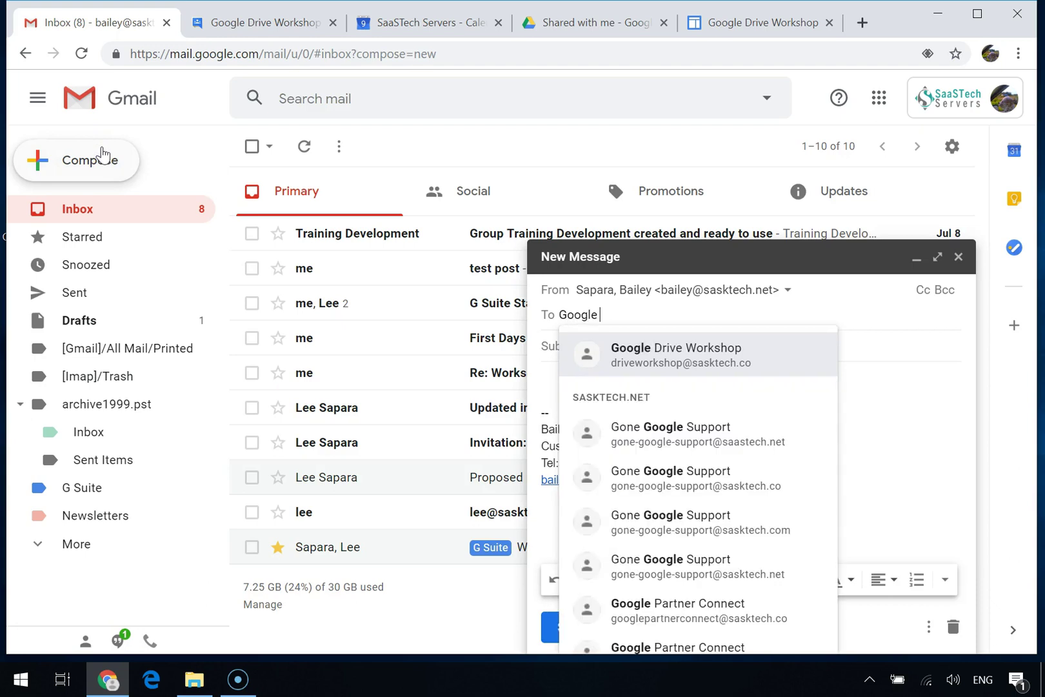
type(" Drive W")
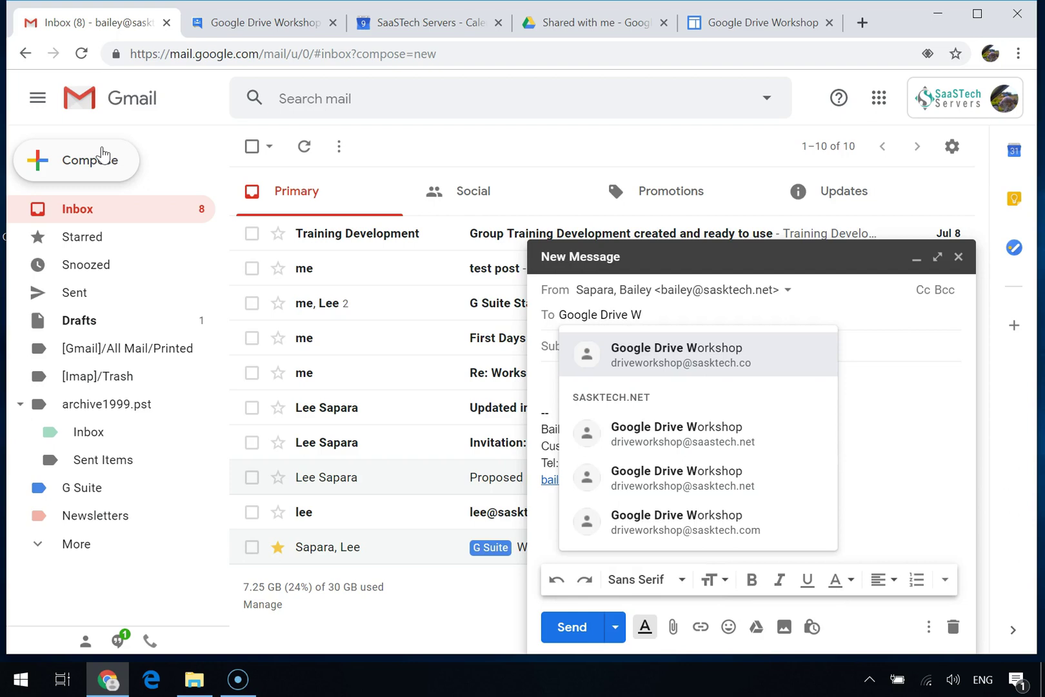
left_click(698, 492)
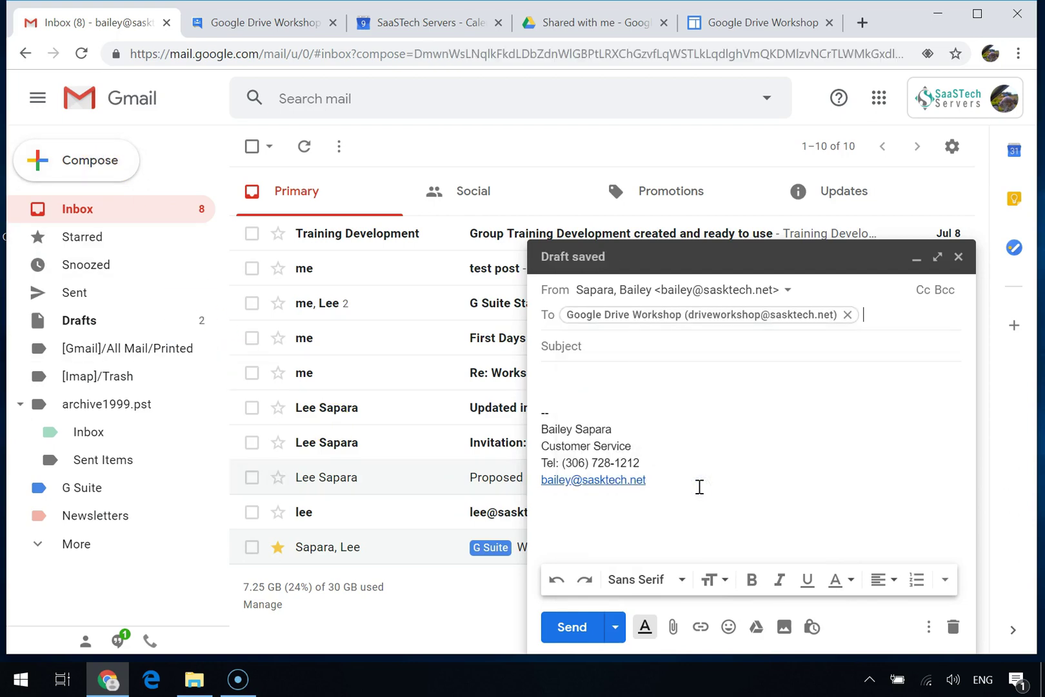
Step: Send it with subject 'Next Workshop?' and body 'When and where would you like to meet?'
key("Tab")
type("Next W")
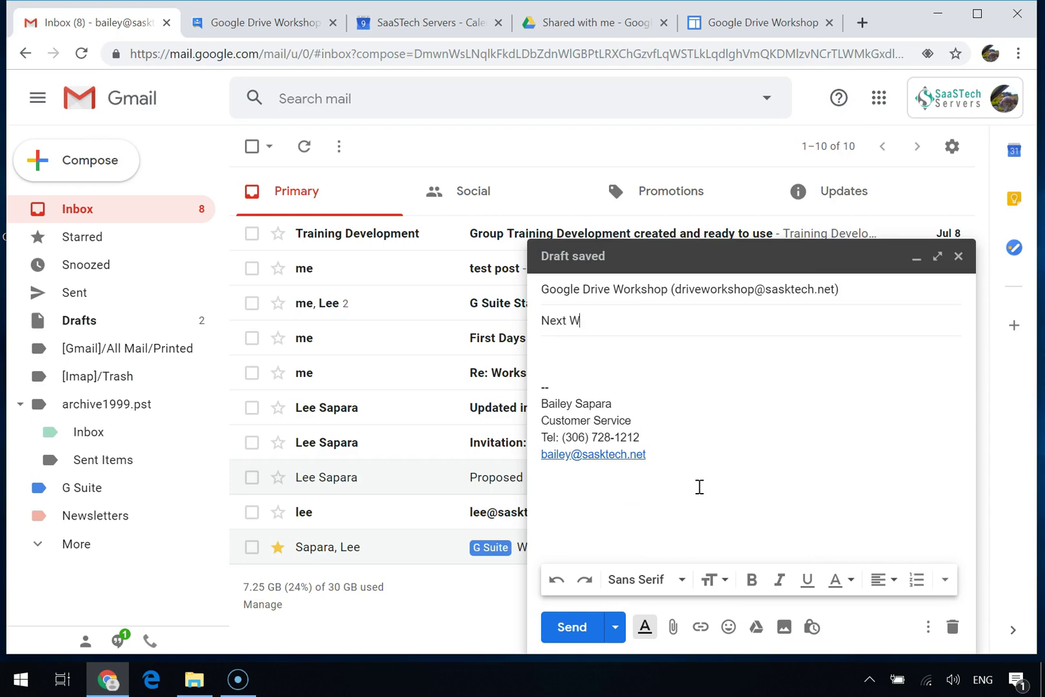
type("orkshop?")
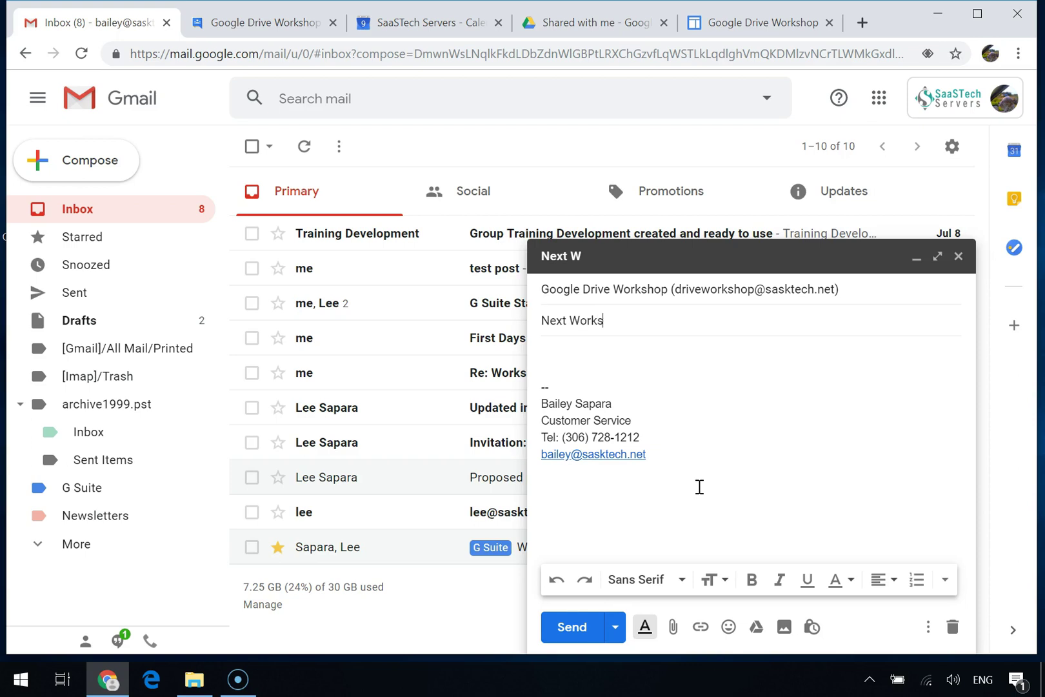
left_click(665, 522)
type("When and where would you like to meet?")
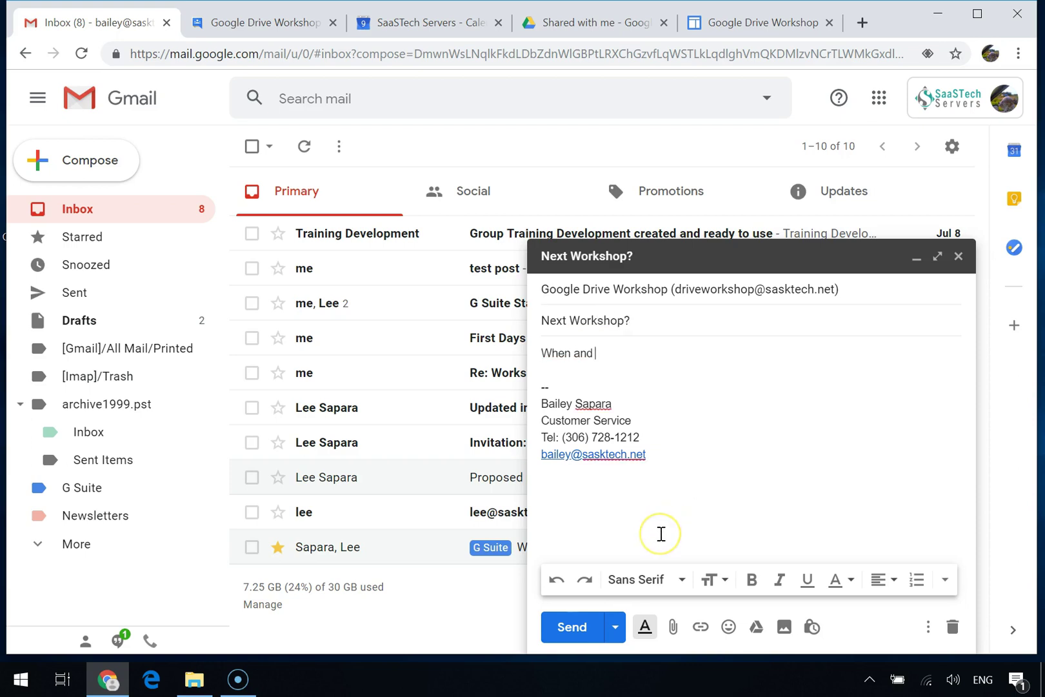
left_click(574, 627)
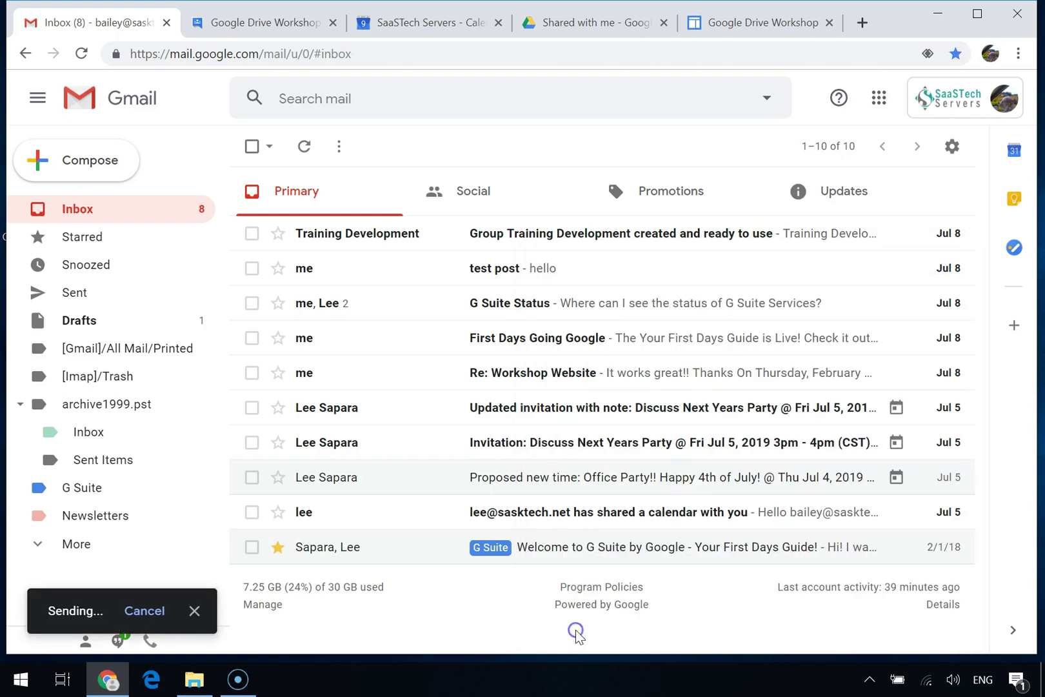
left_click(274, 26)
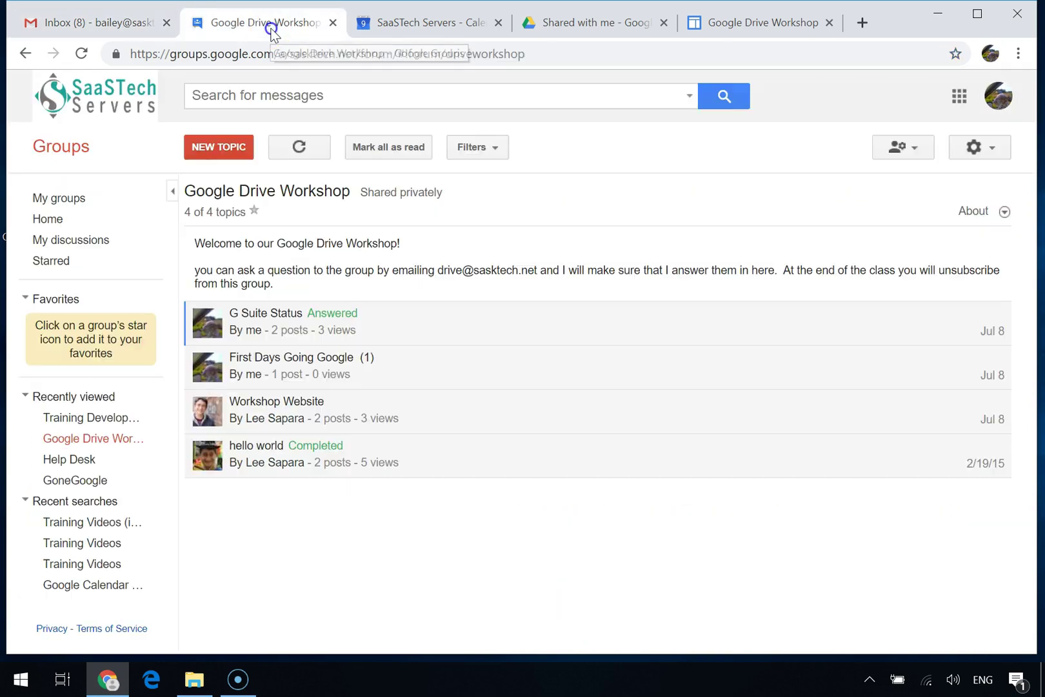
Step: Refresh the Google Drive Workshop topic list and open the new Next Workshop? topic
left_click(302, 151)
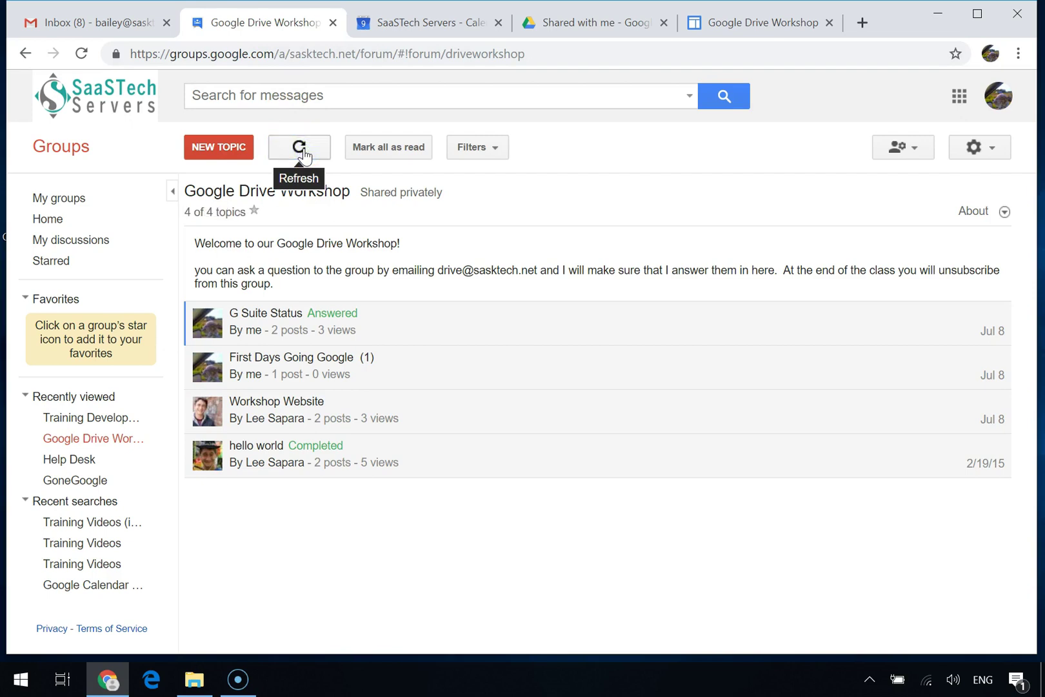
left_click(309, 147)
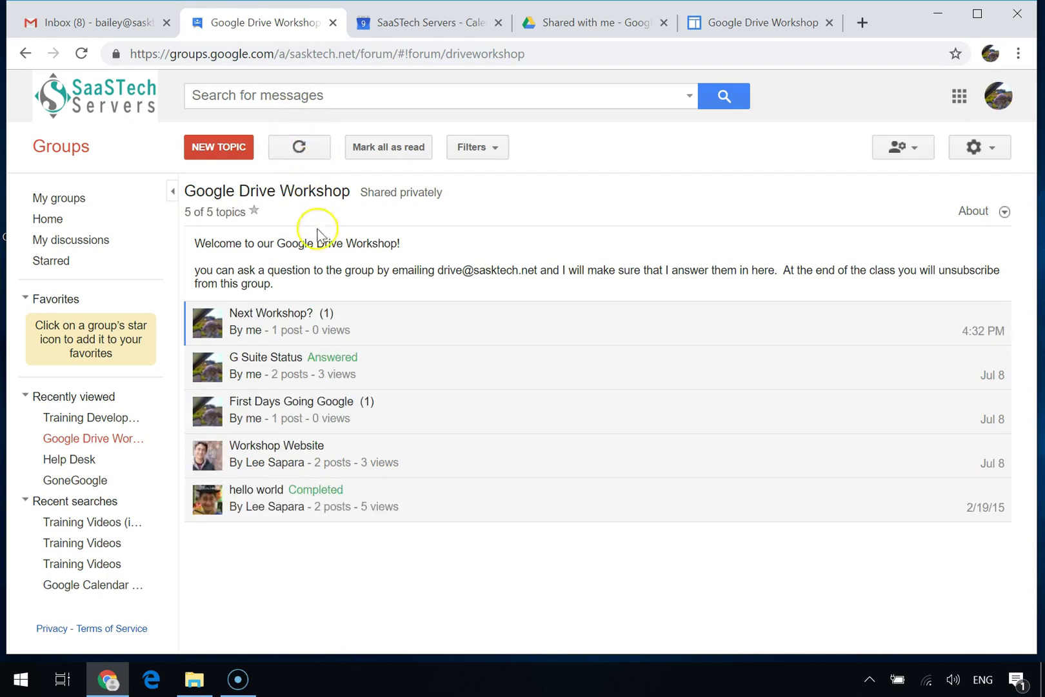
left_click(331, 342)
left_click(331, 342)
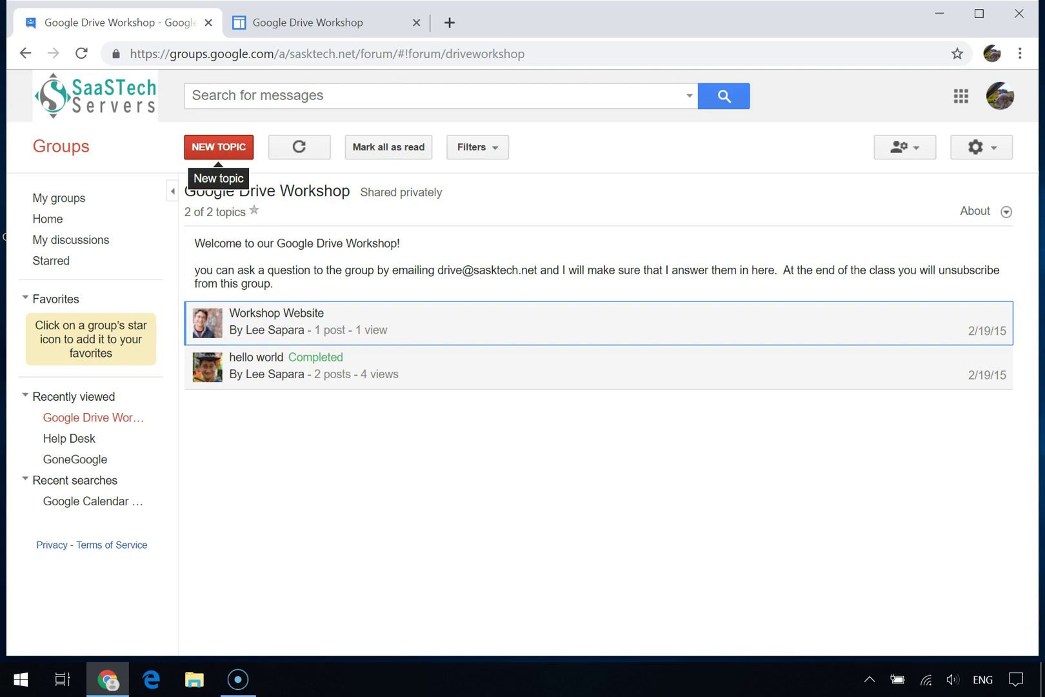
left_click(229, 158)
left_click(230, 158)
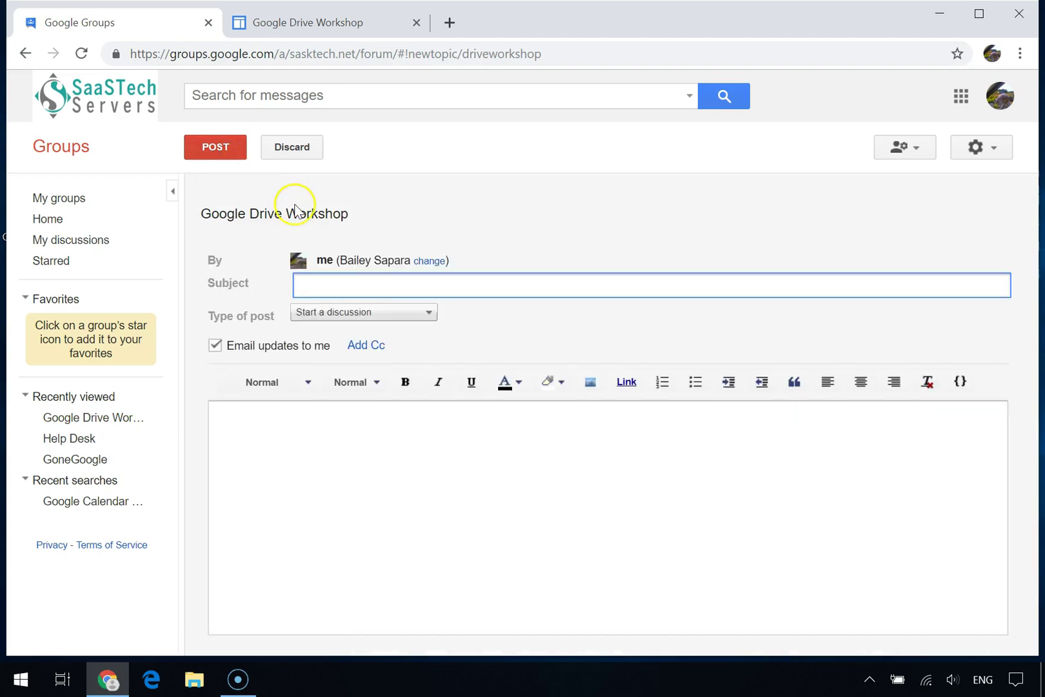
type("First Days Going")
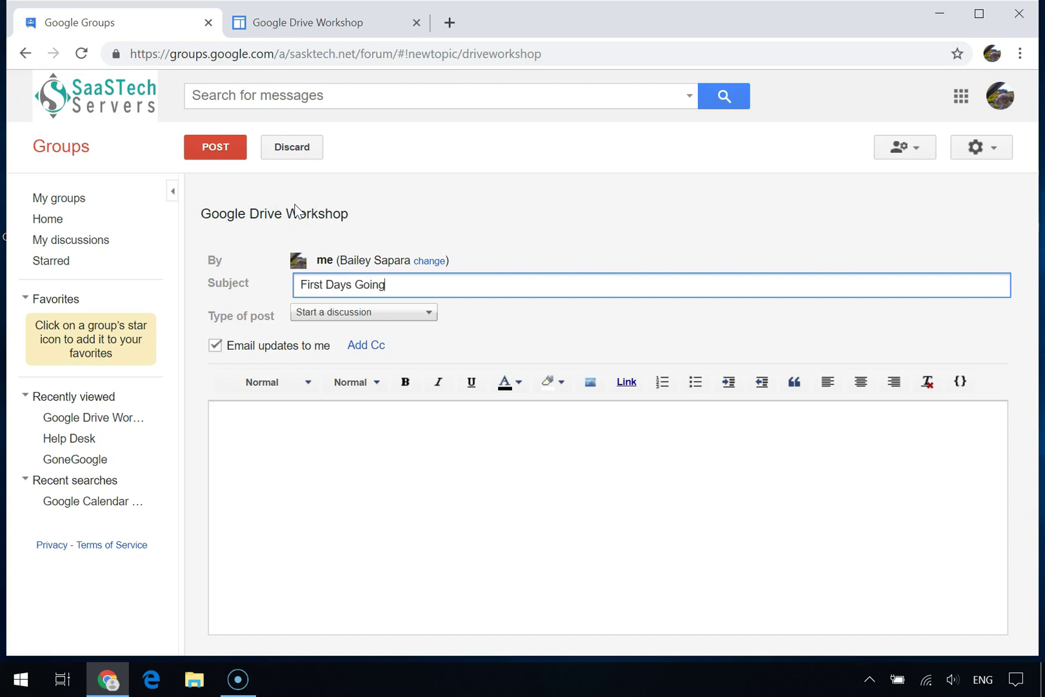
type(" Google")
left_click(314, 312)
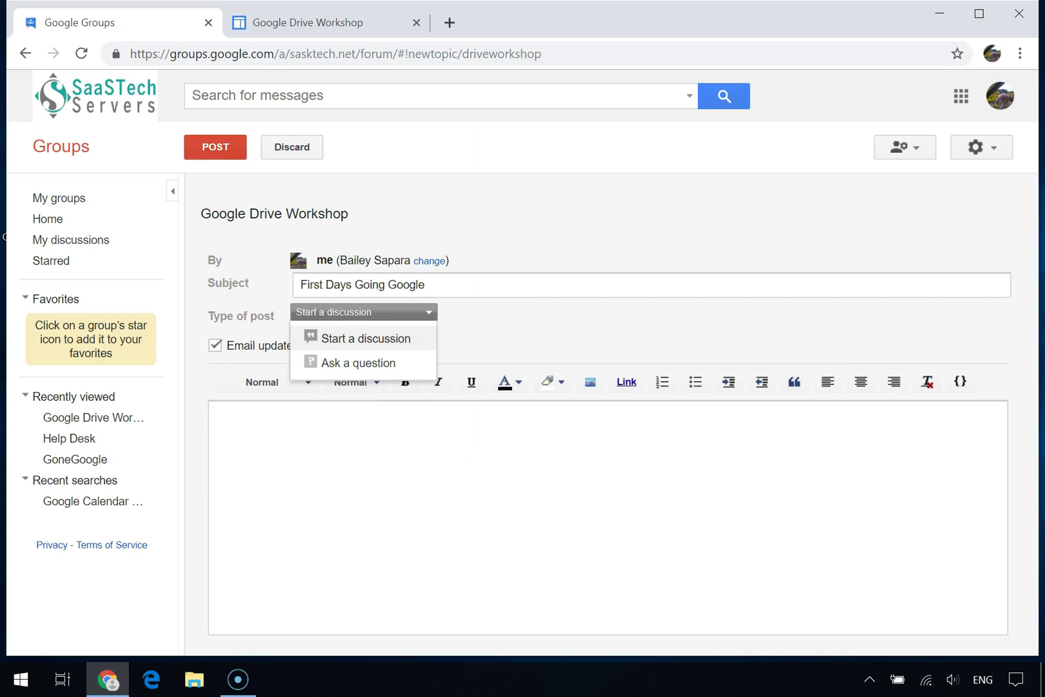
left_click(291, 476)
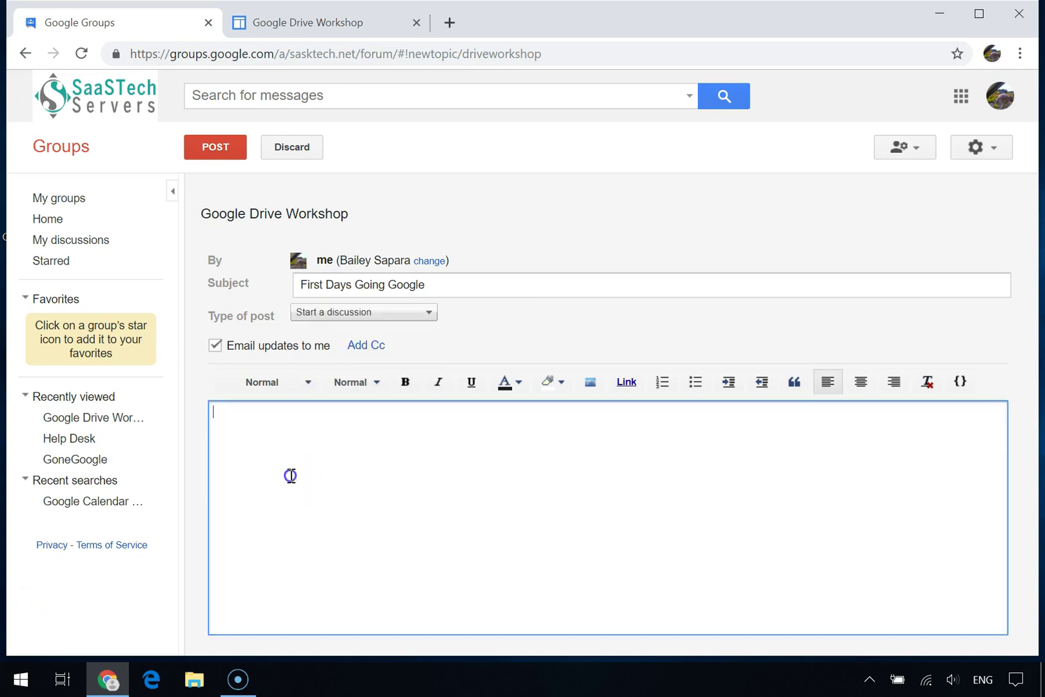
type("The Your First Day")
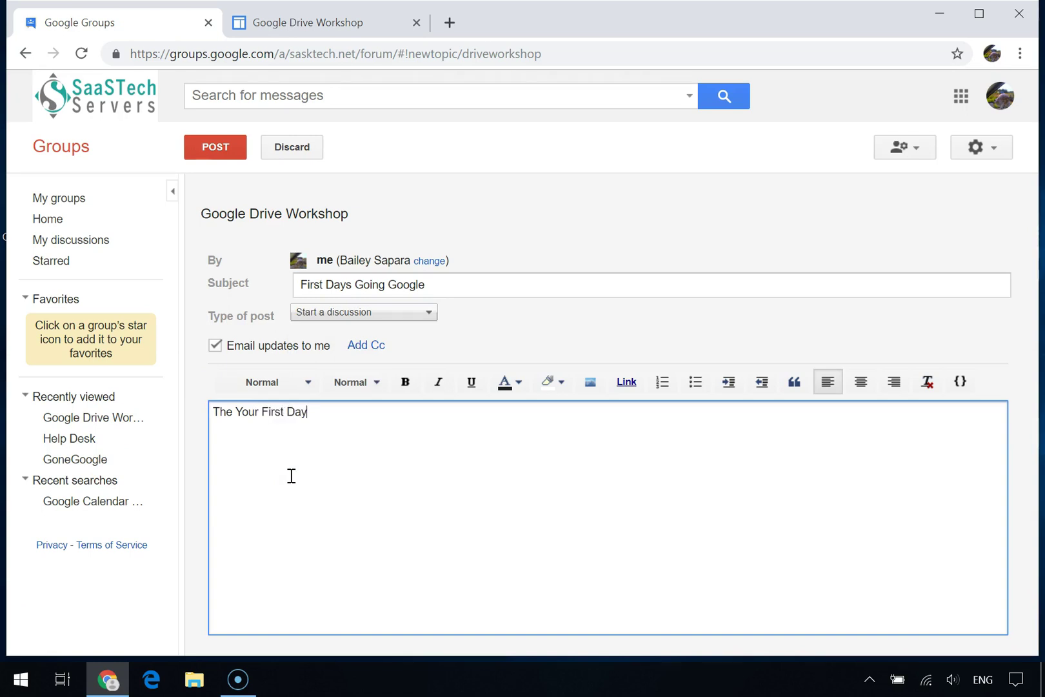
type("s Guide is Live! Chec")
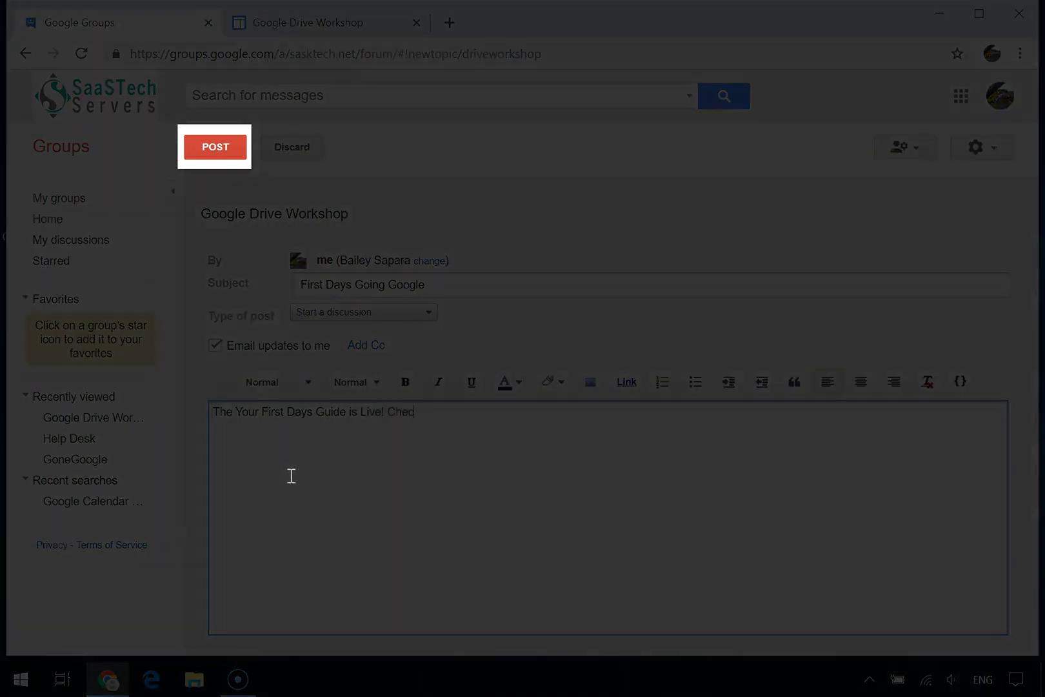
type("k it out at http://firstdays.sasktech.net")
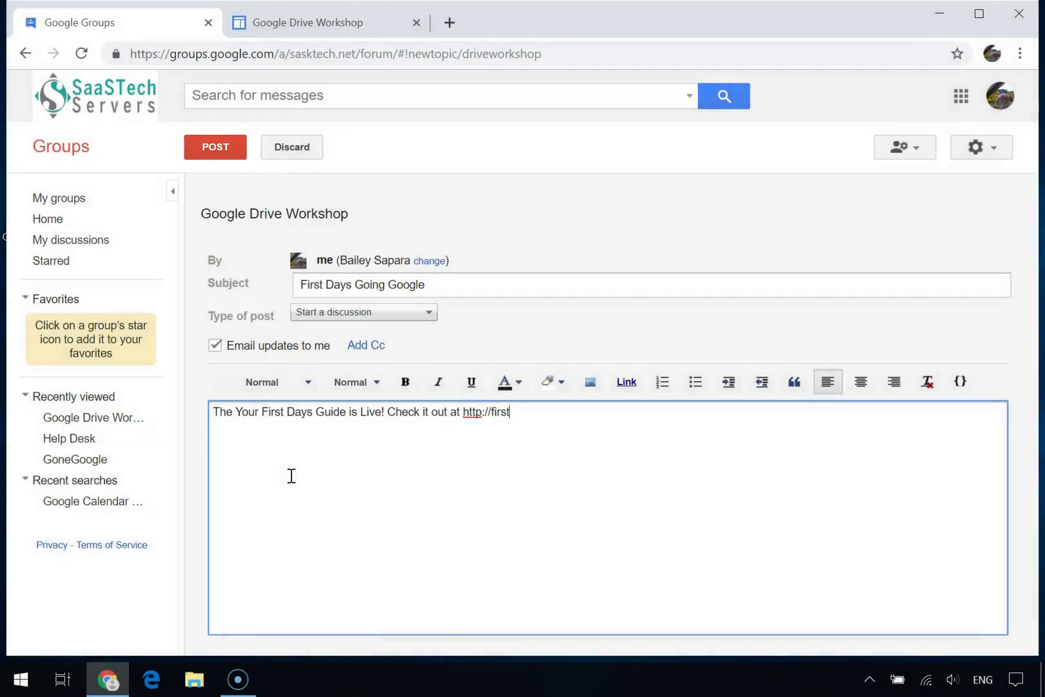
key("Return")
Step: Publish the new topic, then upvote the answer in the G Suite Status topic
left_click(211, 155)
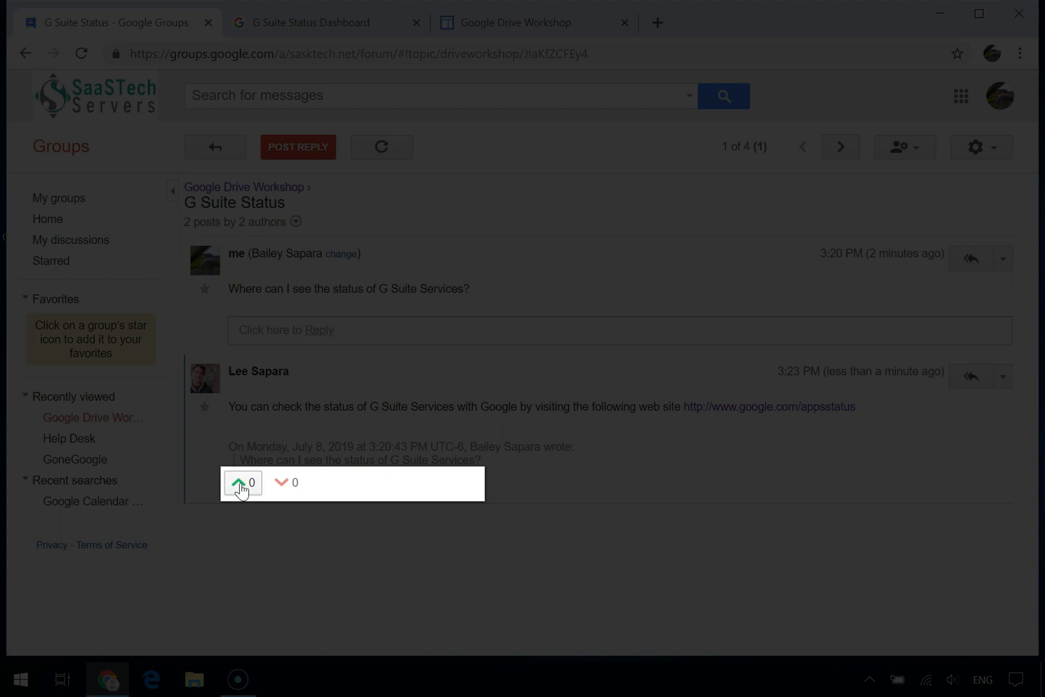
left_click(240, 485)
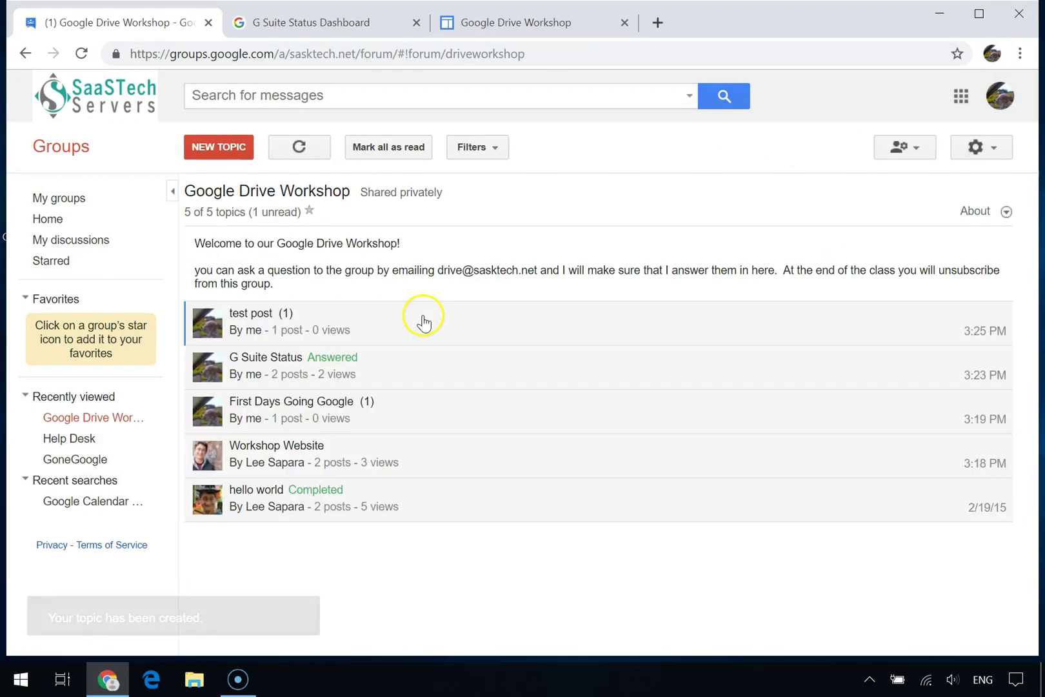
Step: Delete the hello post in the test post topic and confirm with OK
left_click(423, 320)
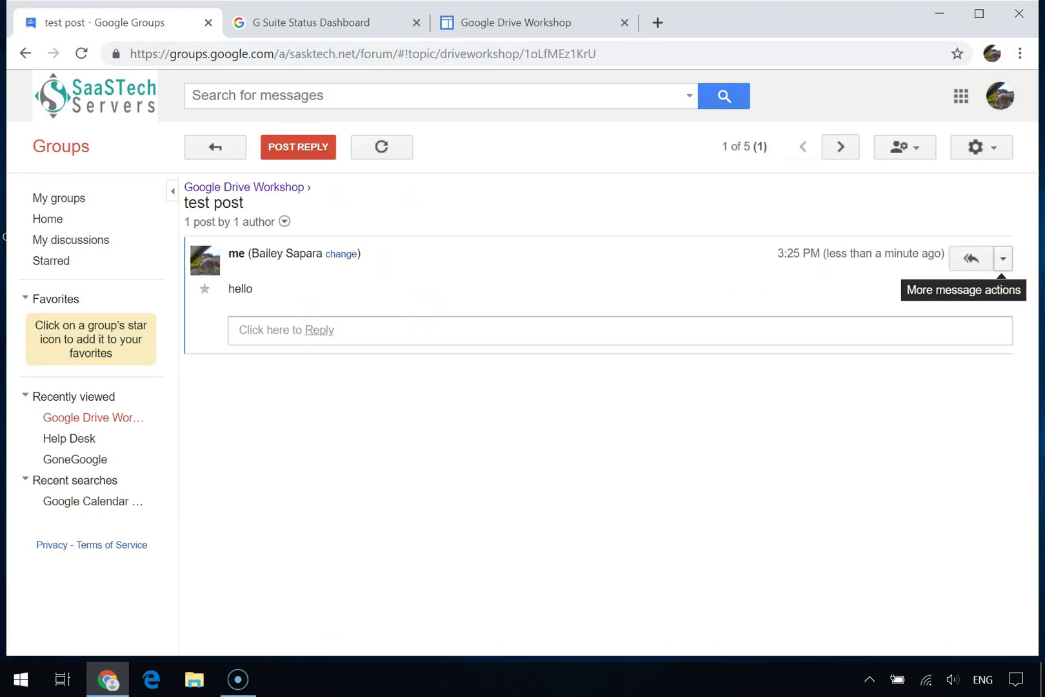
left_click(1003, 259)
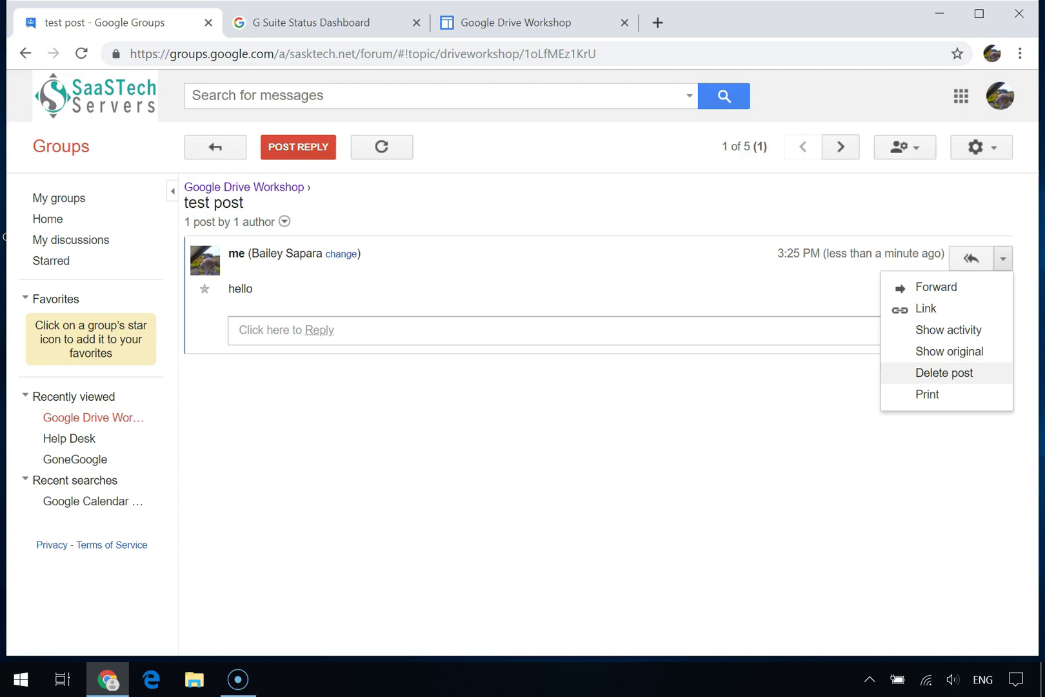
left_click(976, 381)
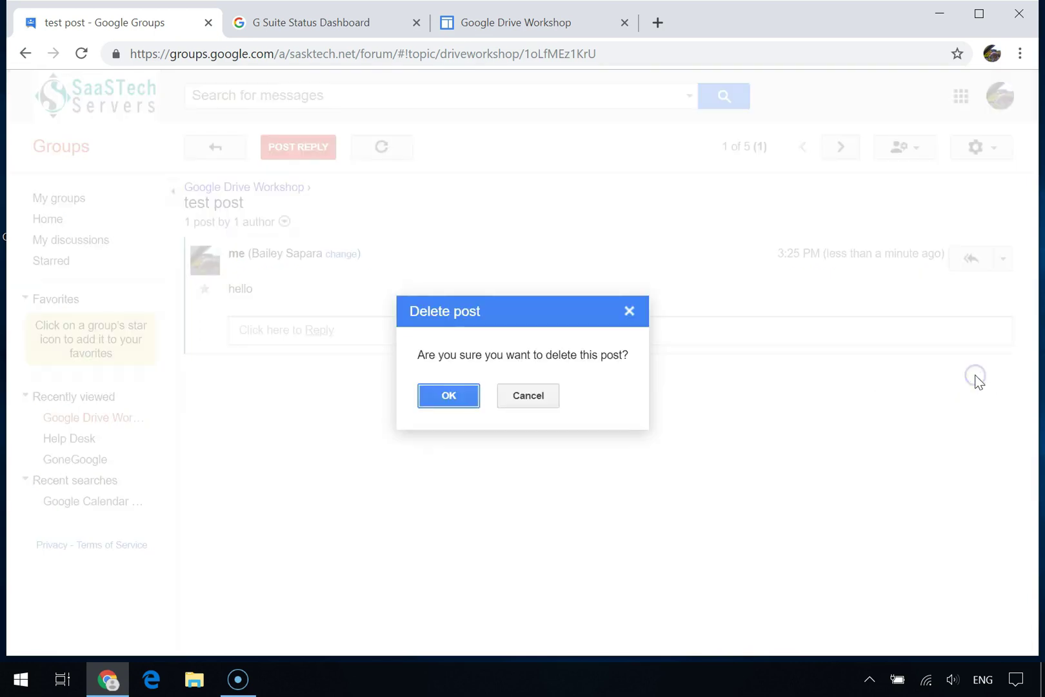
left_click(460, 399)
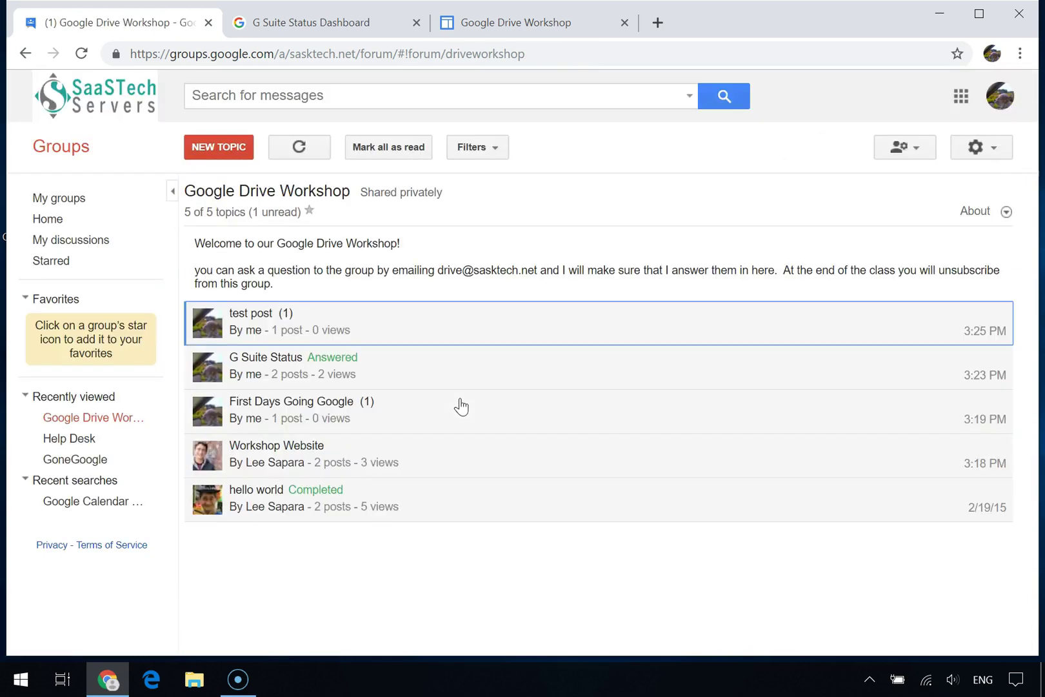
left_click(460, 402)
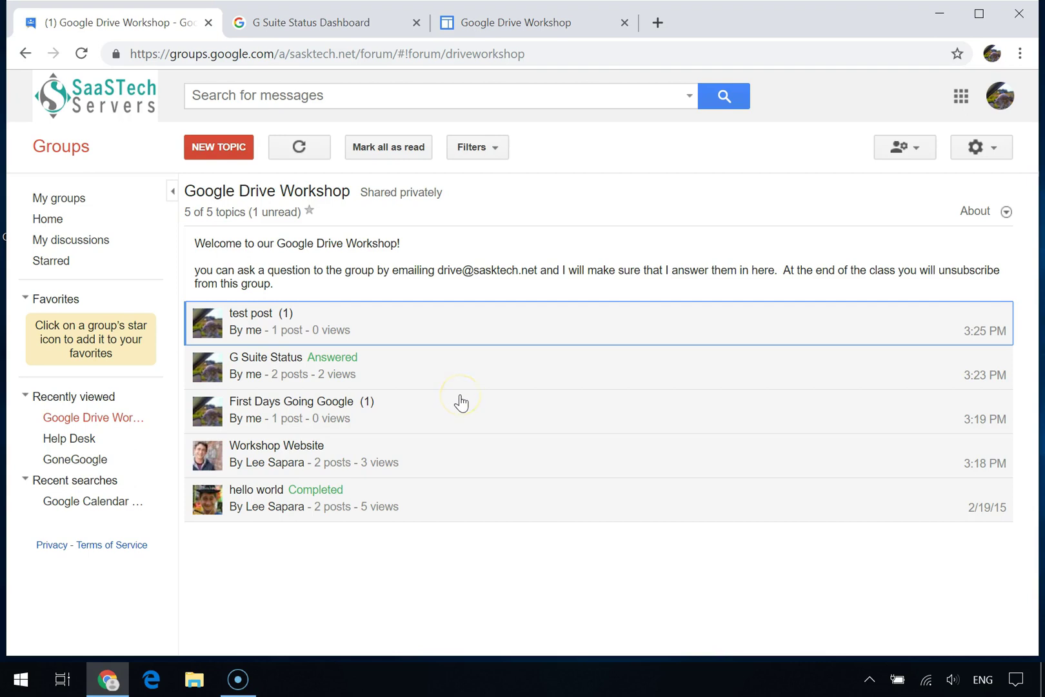